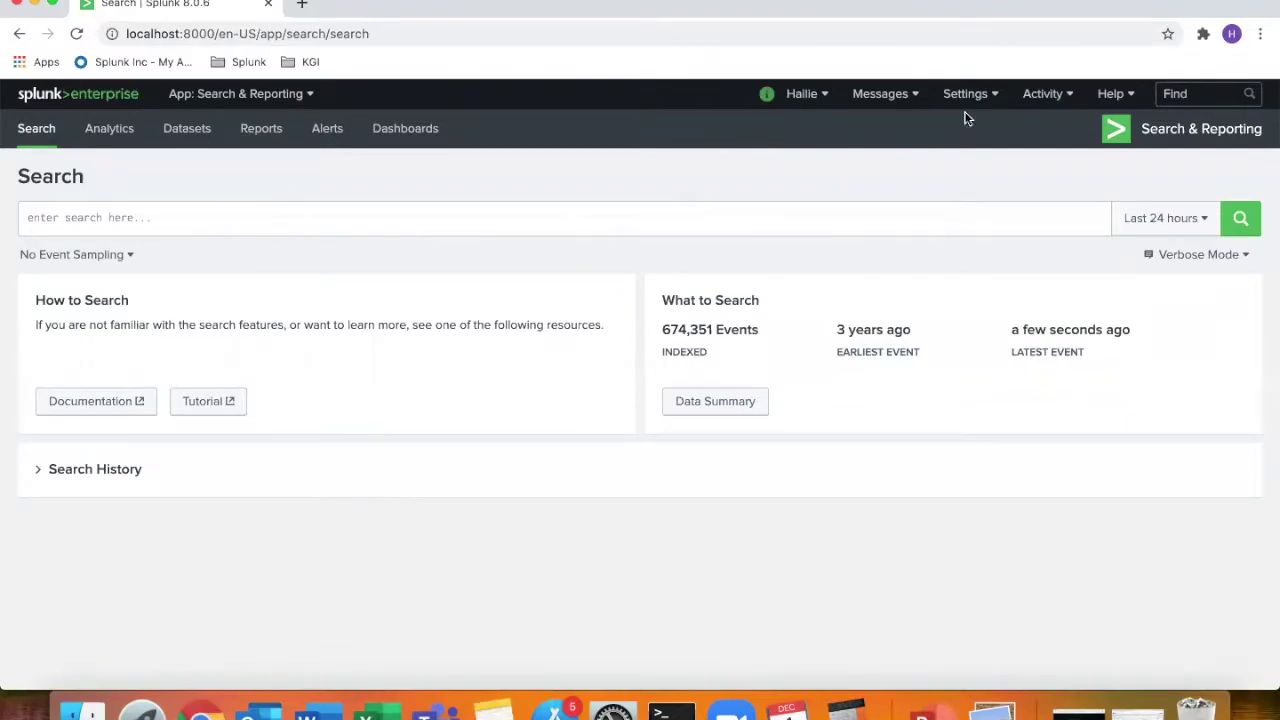
# Go to Settings > Roles to list admin, can_delete, power, splunk-system-role and user
pyautogui.click(988, 98)
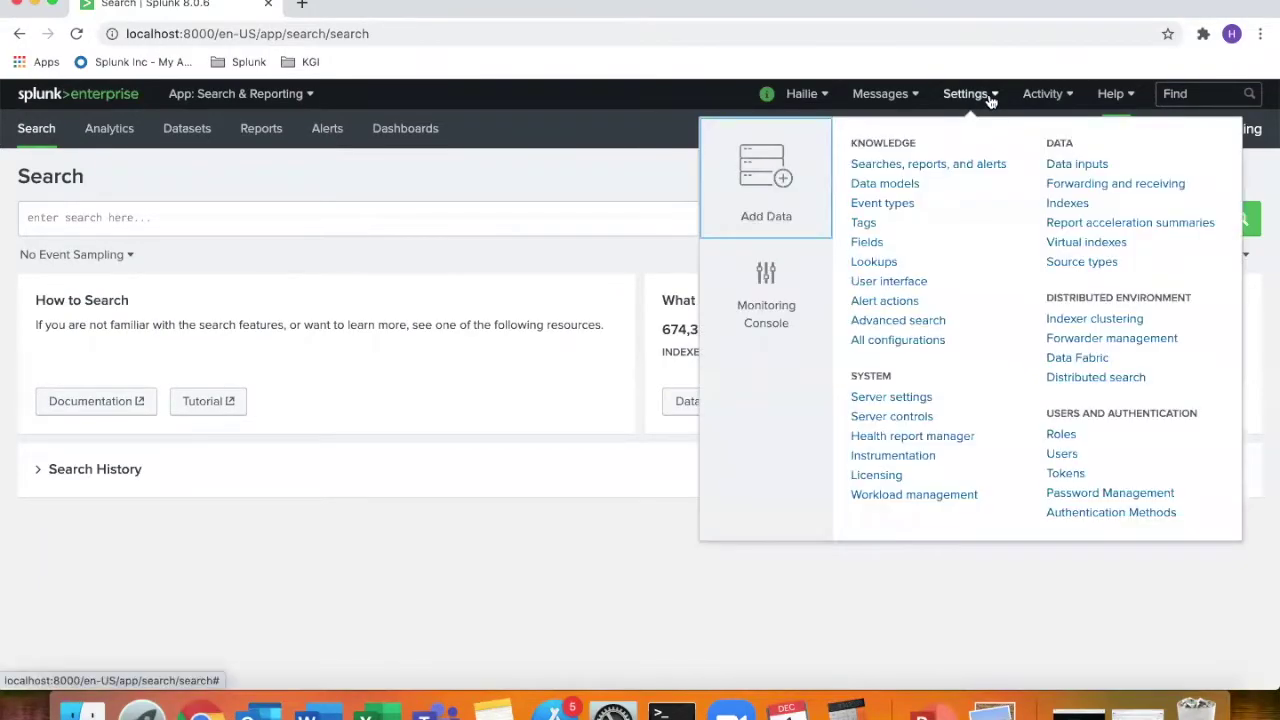
pyautogui.click(1058, 436)
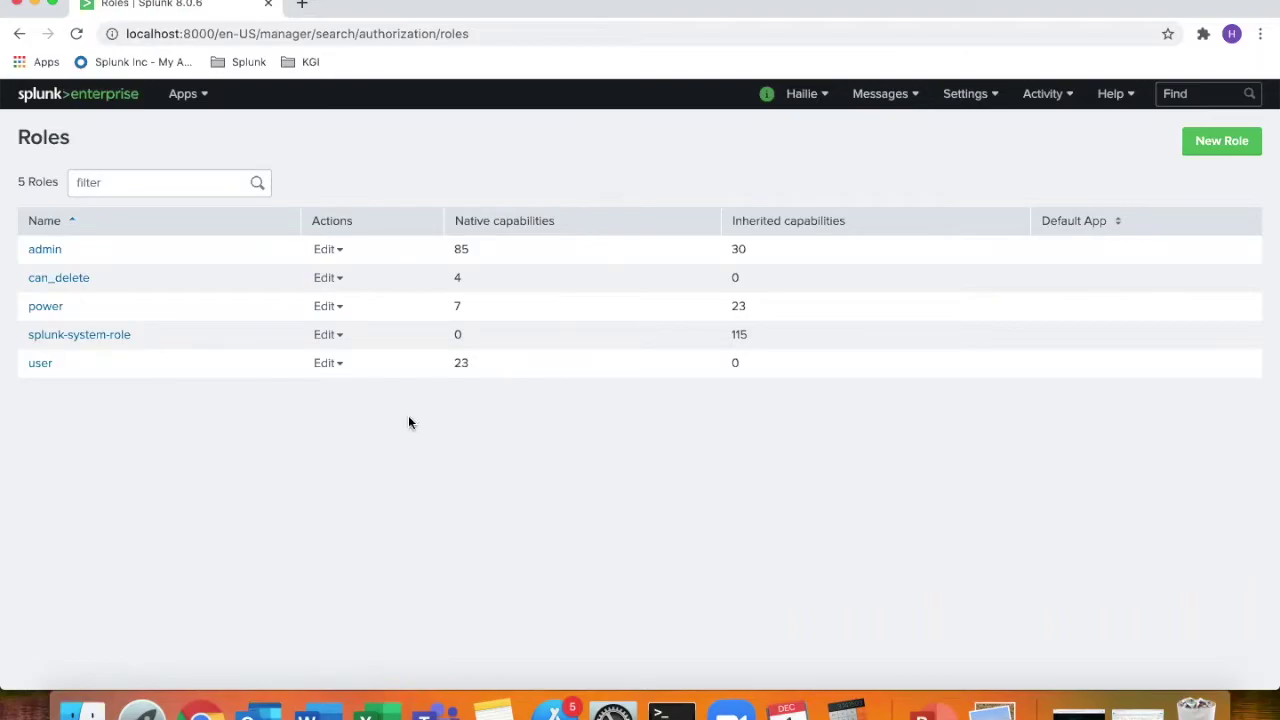
# View the admin role's capabilities, scrolling the full table against power and user, then close it
pyautogui.click(346, 256)
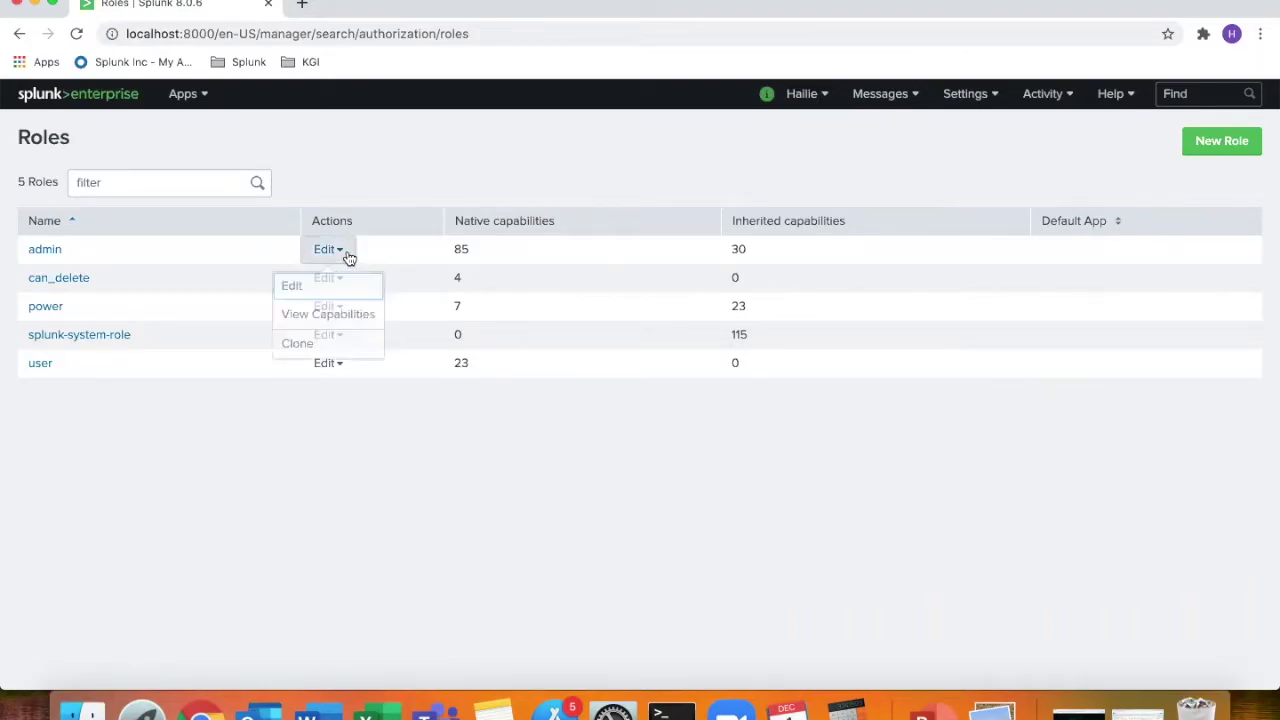
pyautogui.click(366, 322)
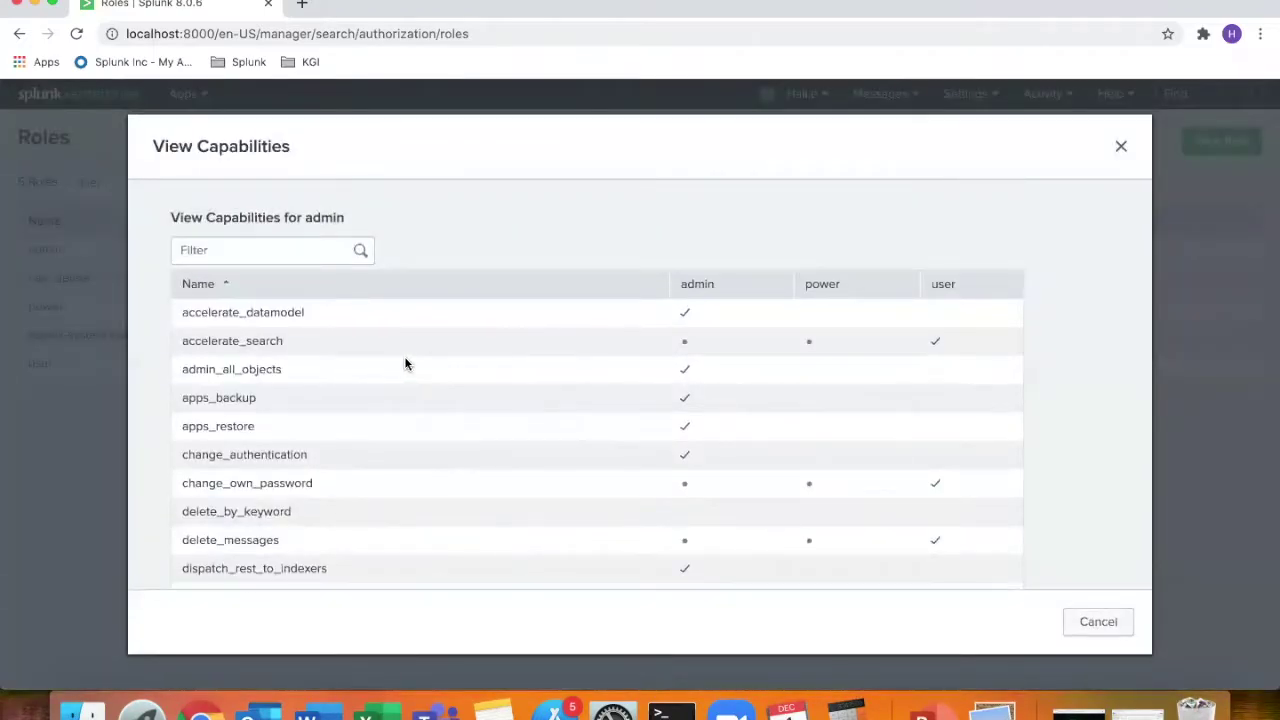
pyautogui.scroll(-2, 790, 420)
pyautogui.scroll(2, 791, 422)
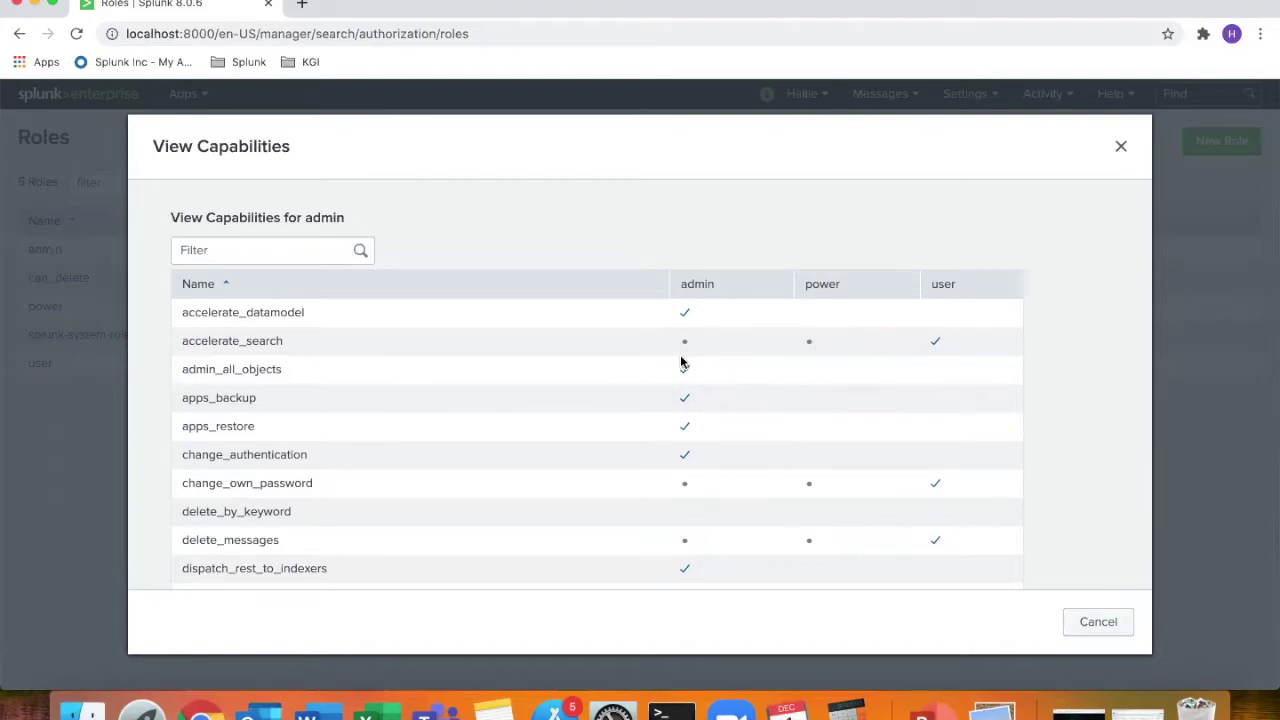
pyautogui.scroll(-10, 570, 482)
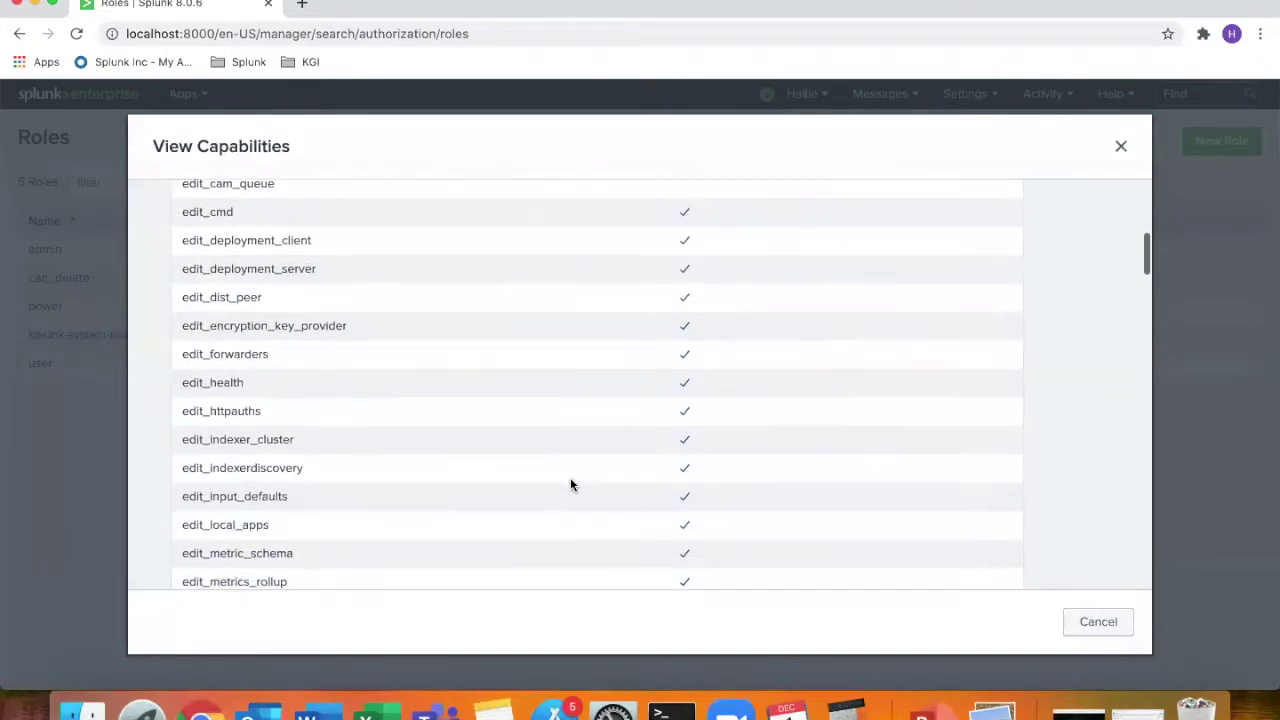
pyautogui.scroll(-5, 570, 484)
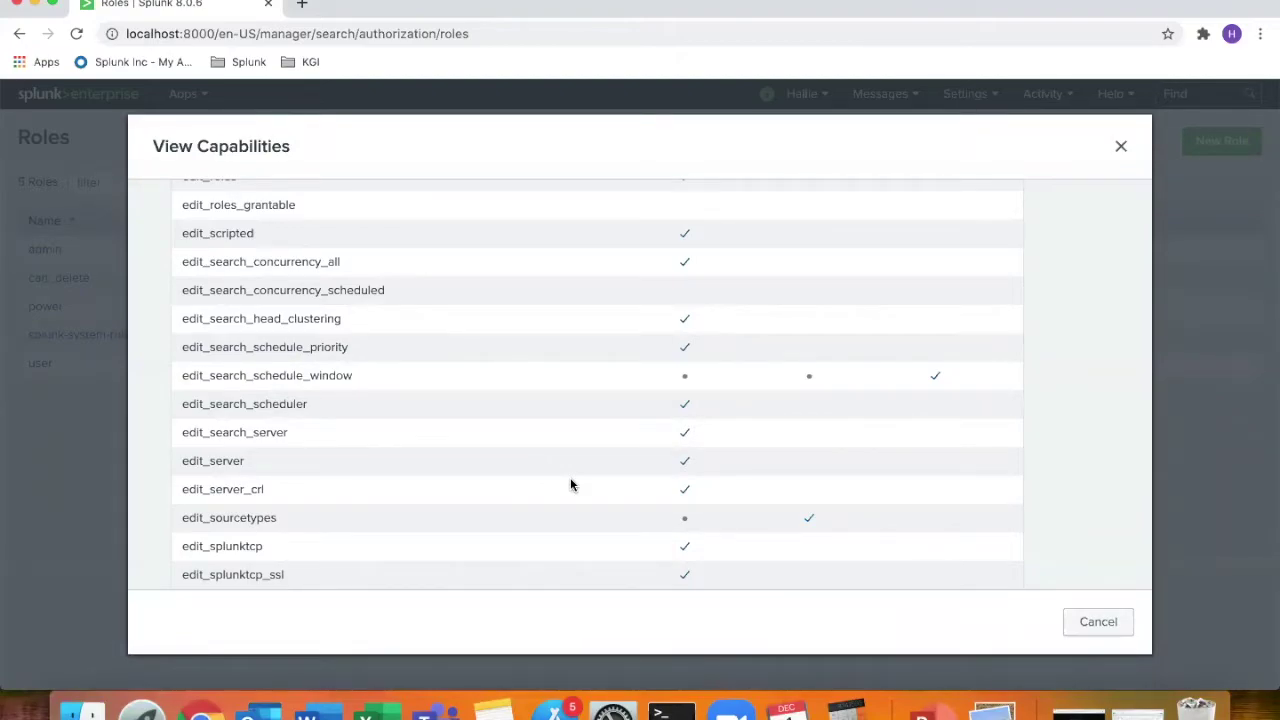
pyautogui.scroll(-15, 570, 484)
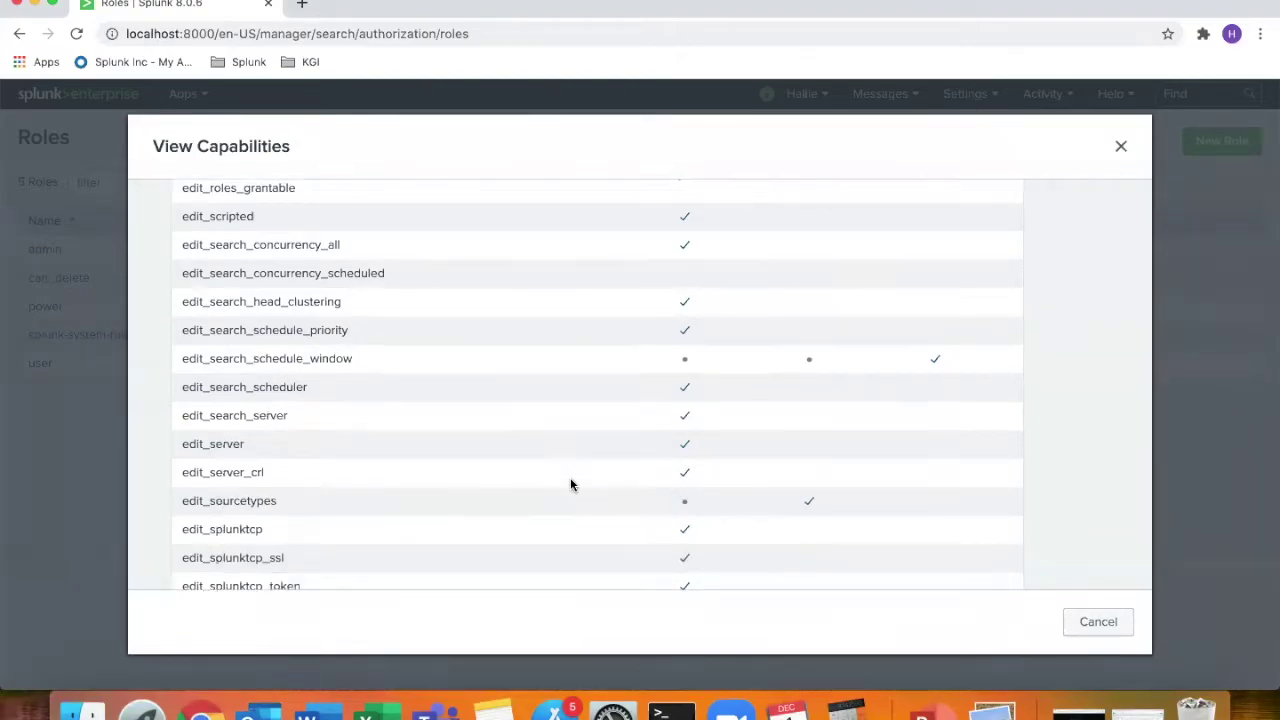
pyautogui.scroll(-5, 570, 484)
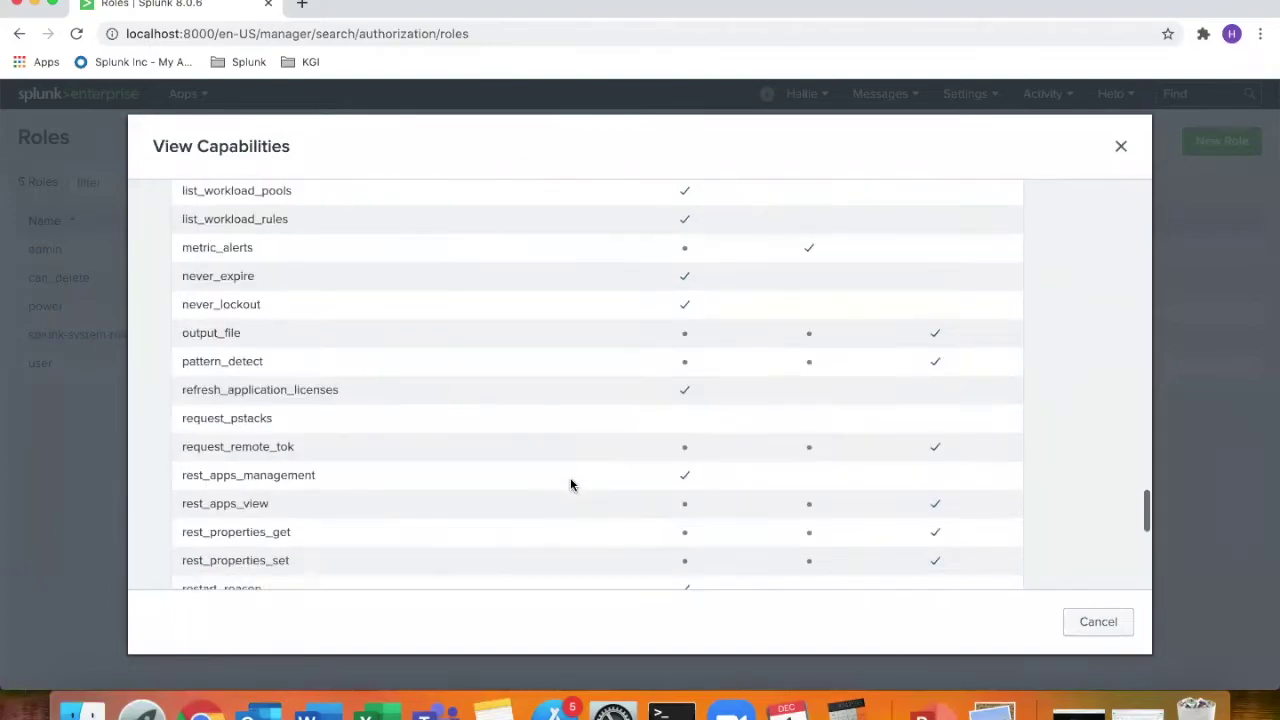
pyautogui.scroll(20, 570, 484)
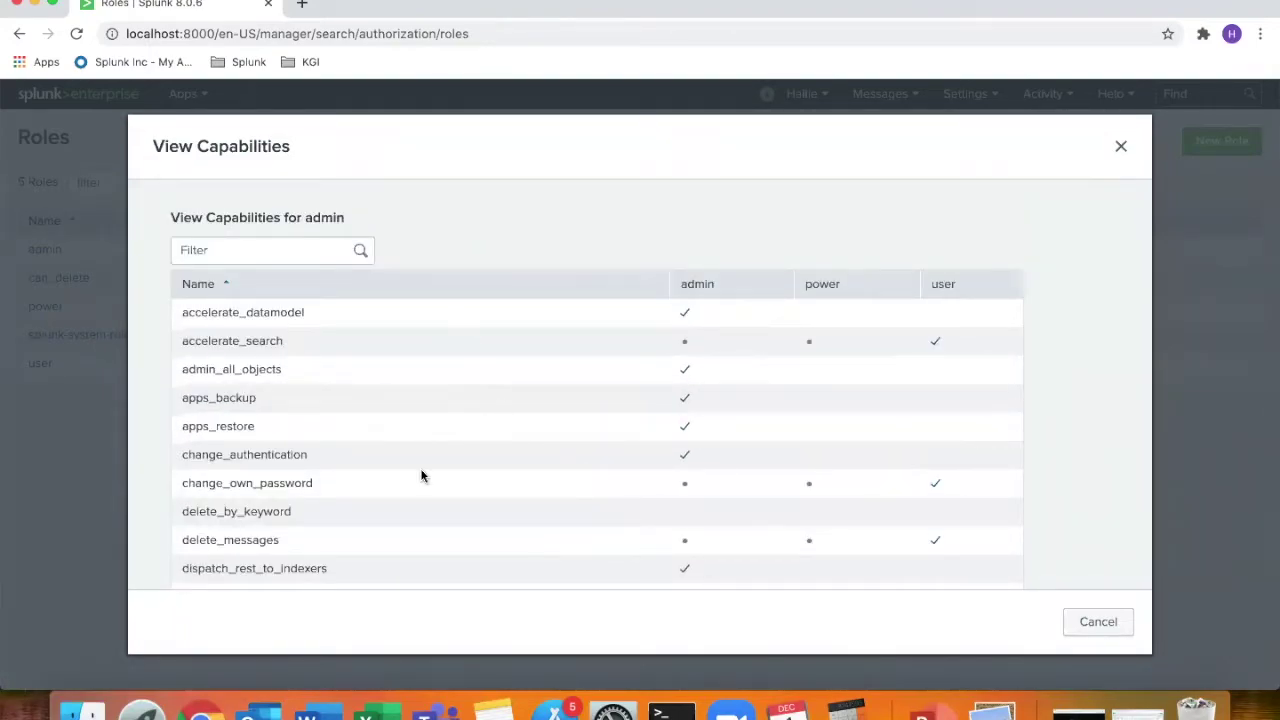
pyautogui.scroll(-15, 410, 530)
pyautogui.scroll(20, 410, 530)
pyautogui.click(1121, 148)
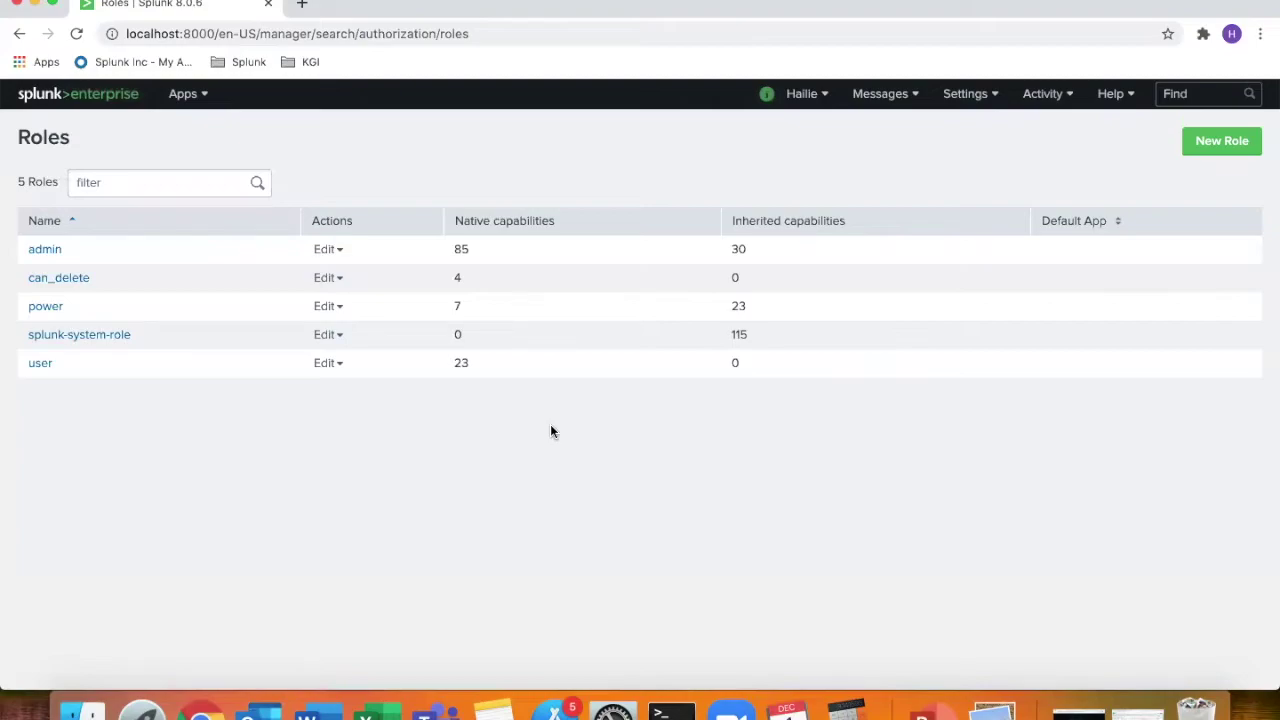
# View the can_delete role's capabilities and confirm delete_by_keyword is granted
pyautogui.click(336, 278)
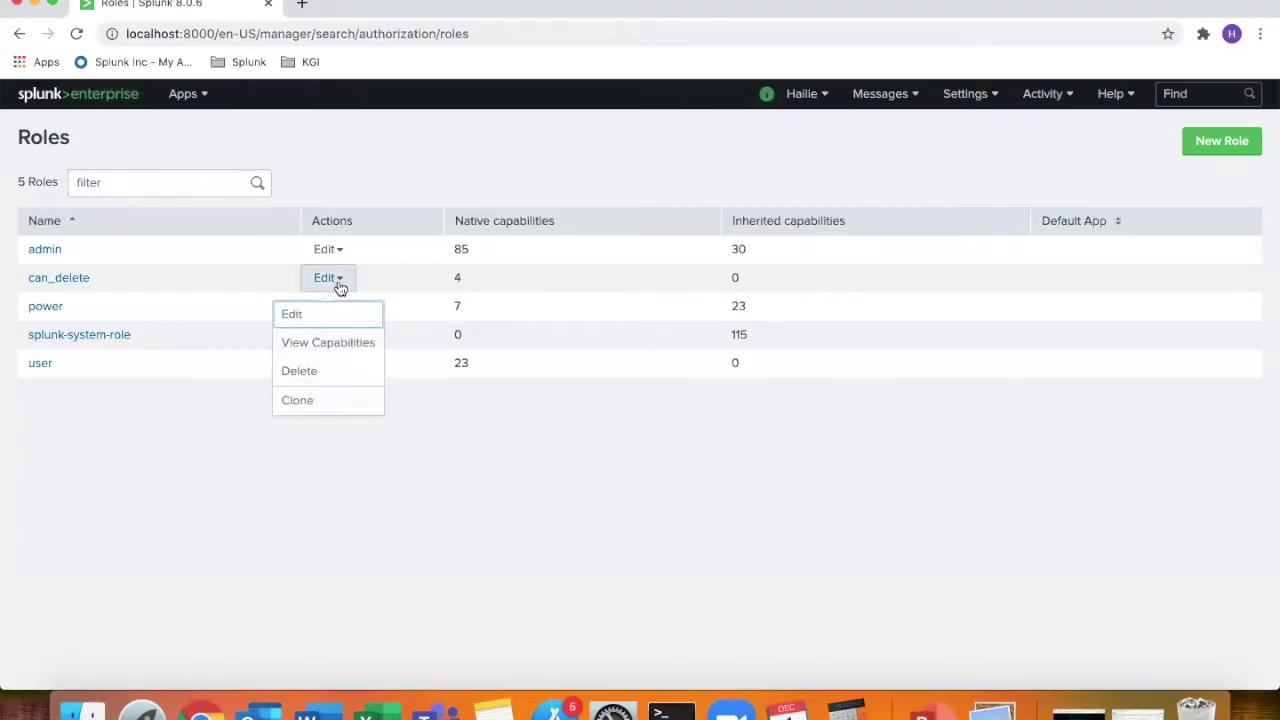
pyautogui.click(336, 344)
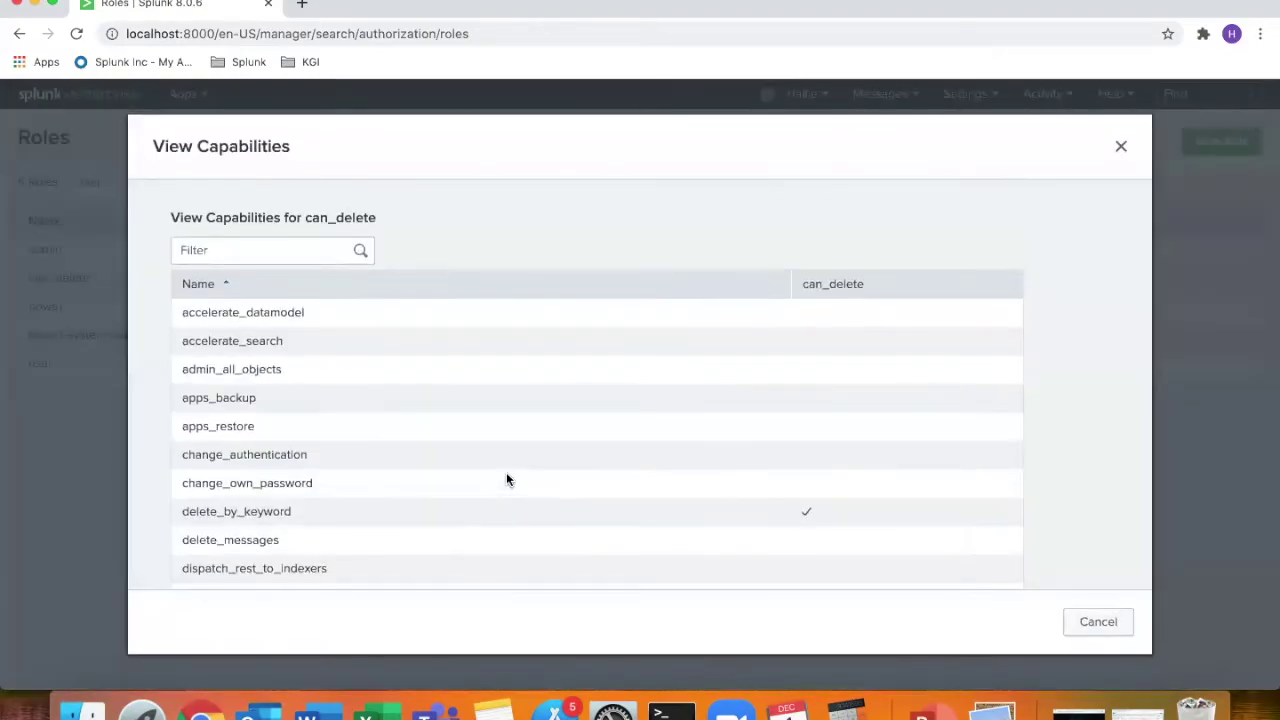
pyautogui.scroll(-2, 733, 451)
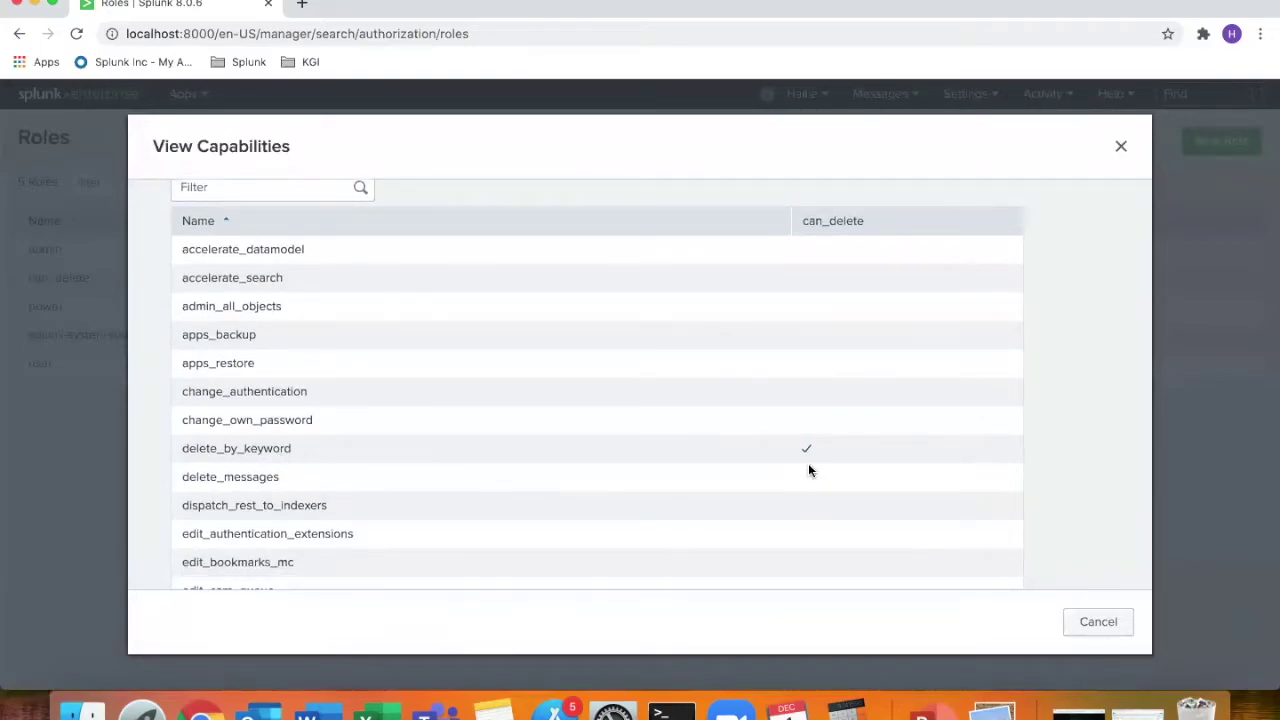
pyautogui.scroll(-2, 834, 463)
pyautogui.scroll(3, 834, 463)
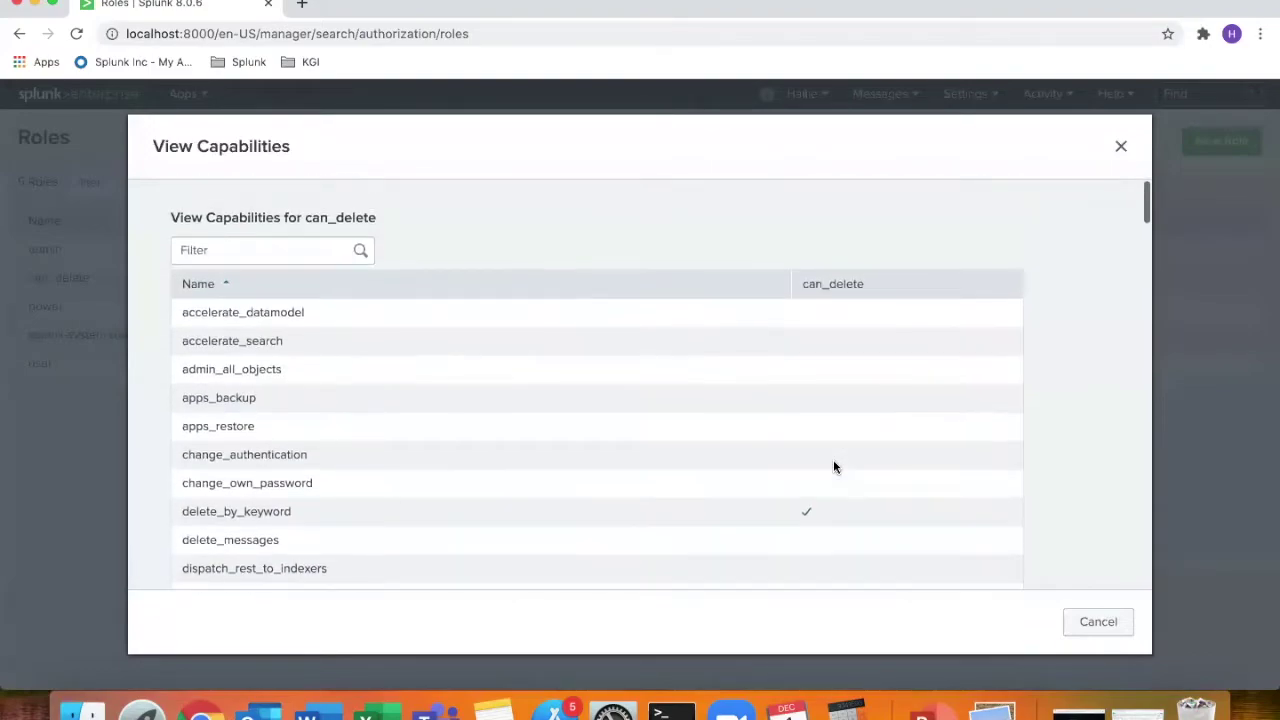
pyautogui.scroll(-5, 834, 466)
pyautogui.scroll(4, 834, 467)
# Close the capabilities view, go to Settings > Users, and start a new user
pyautogui.click(1121, 147)
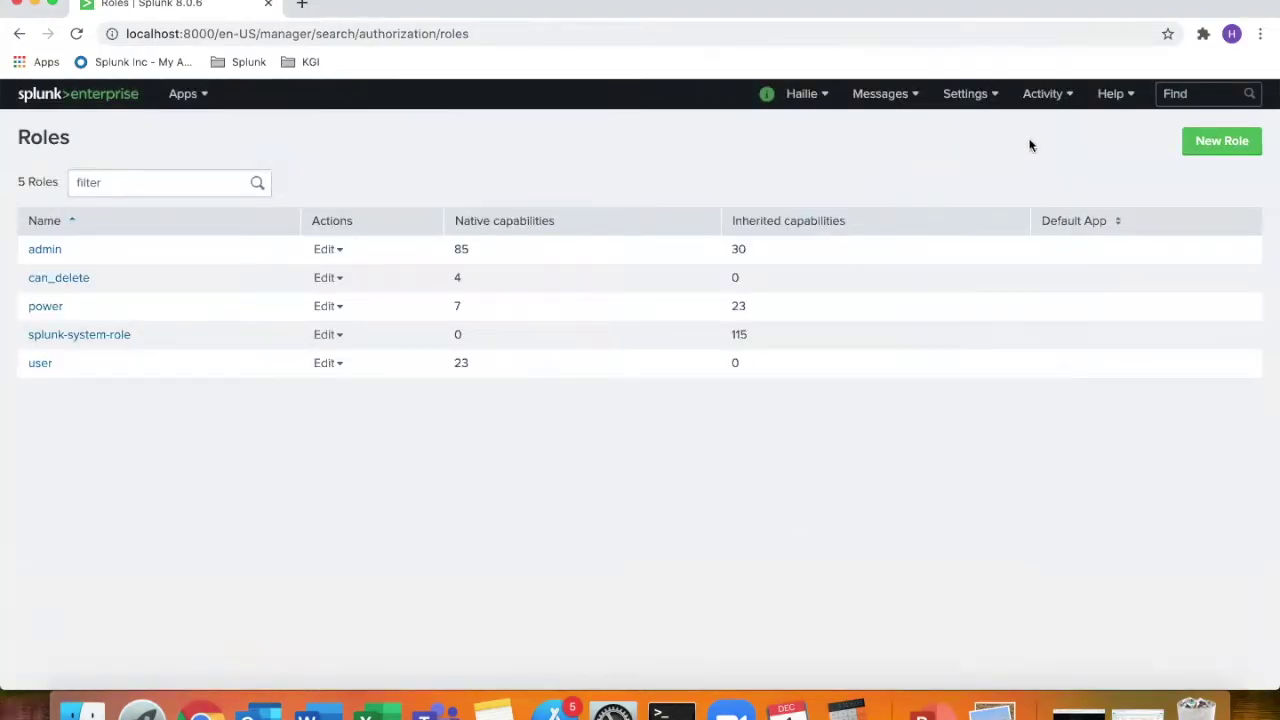
pyautogui.click(985, 100)
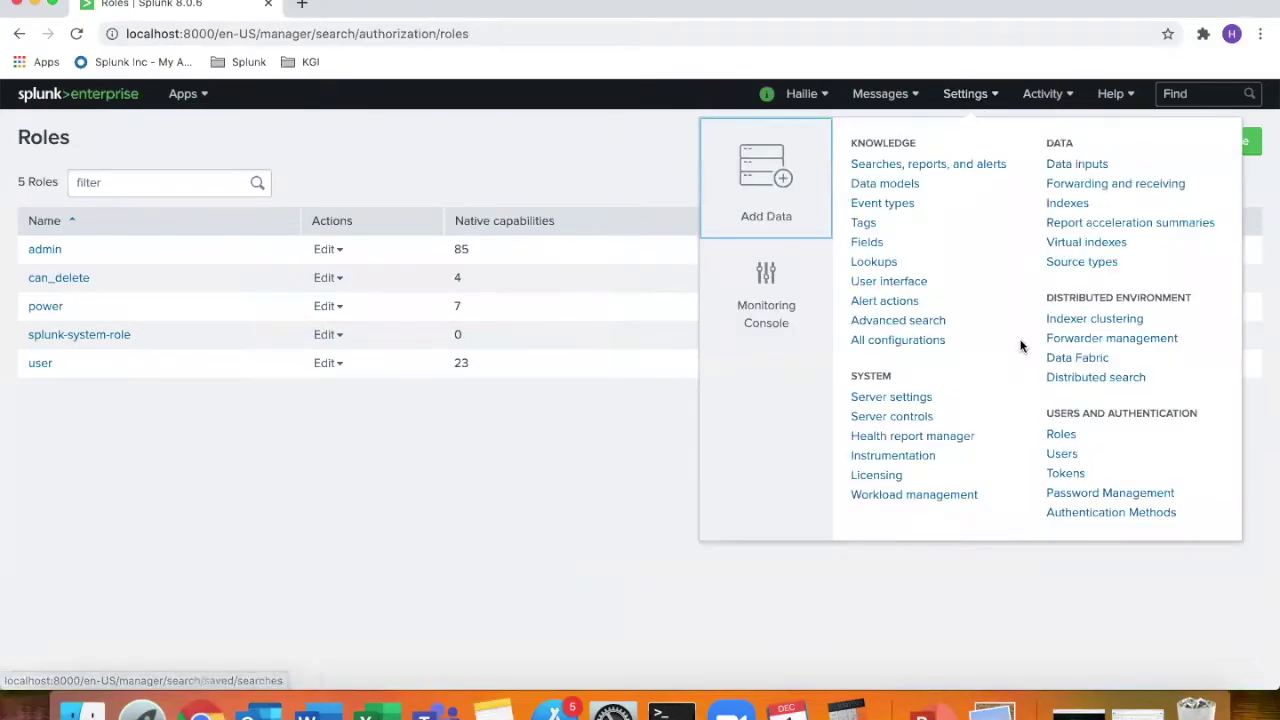
pyautogui.click(1064, 454)
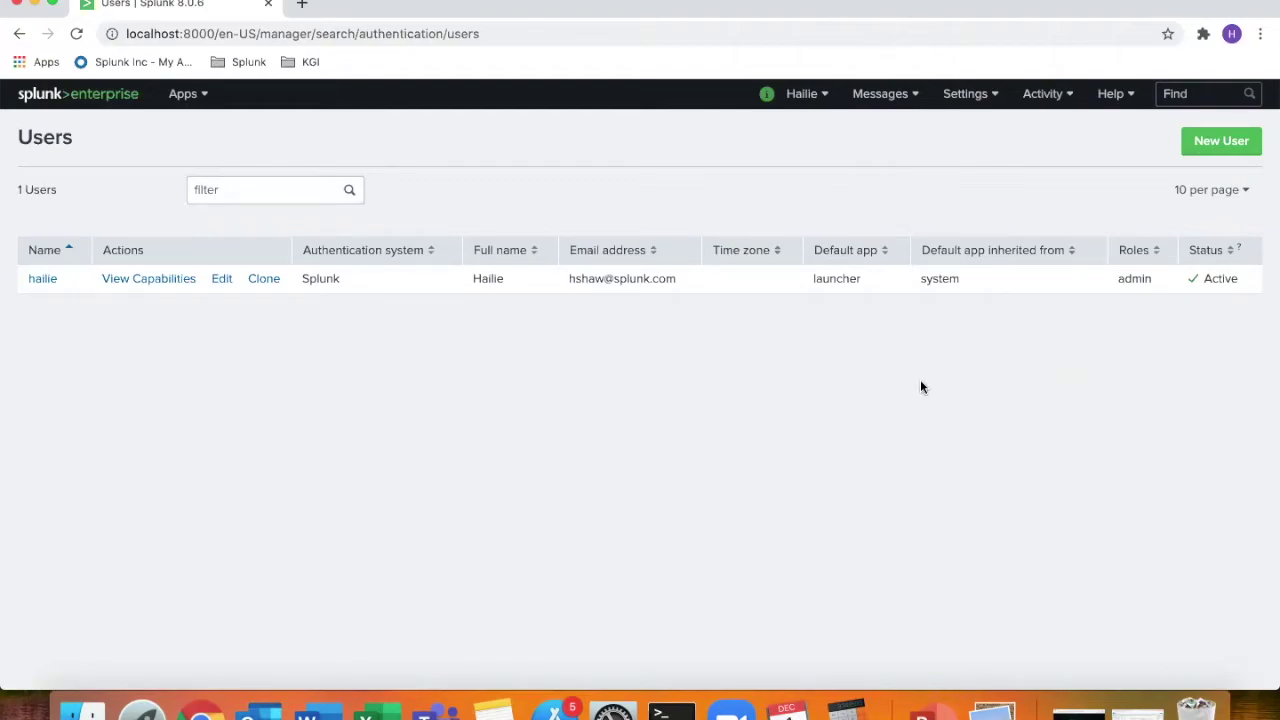
pyautogui.click(1203, 147)
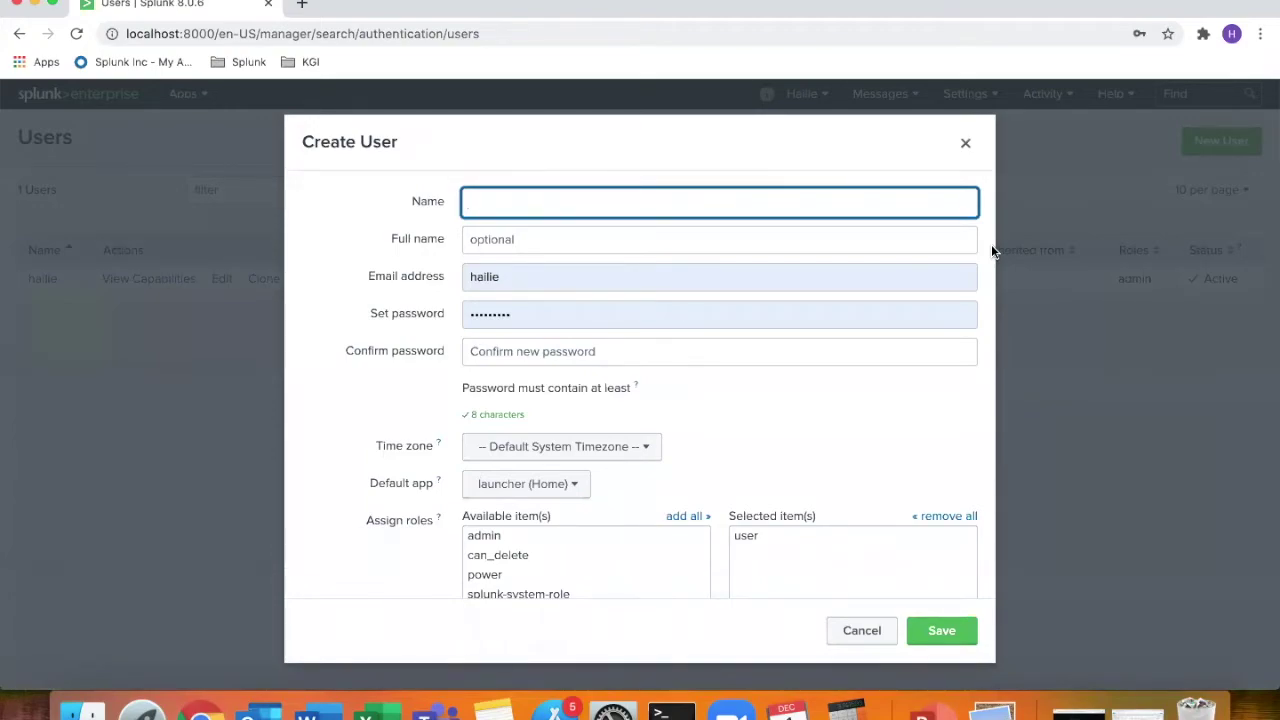
pyautogui.write('John_Power')
# Enter the new user's name and email, then set and confirm its password
pyautogui.doubleClick(574, 279)
pyautogui.write('John')
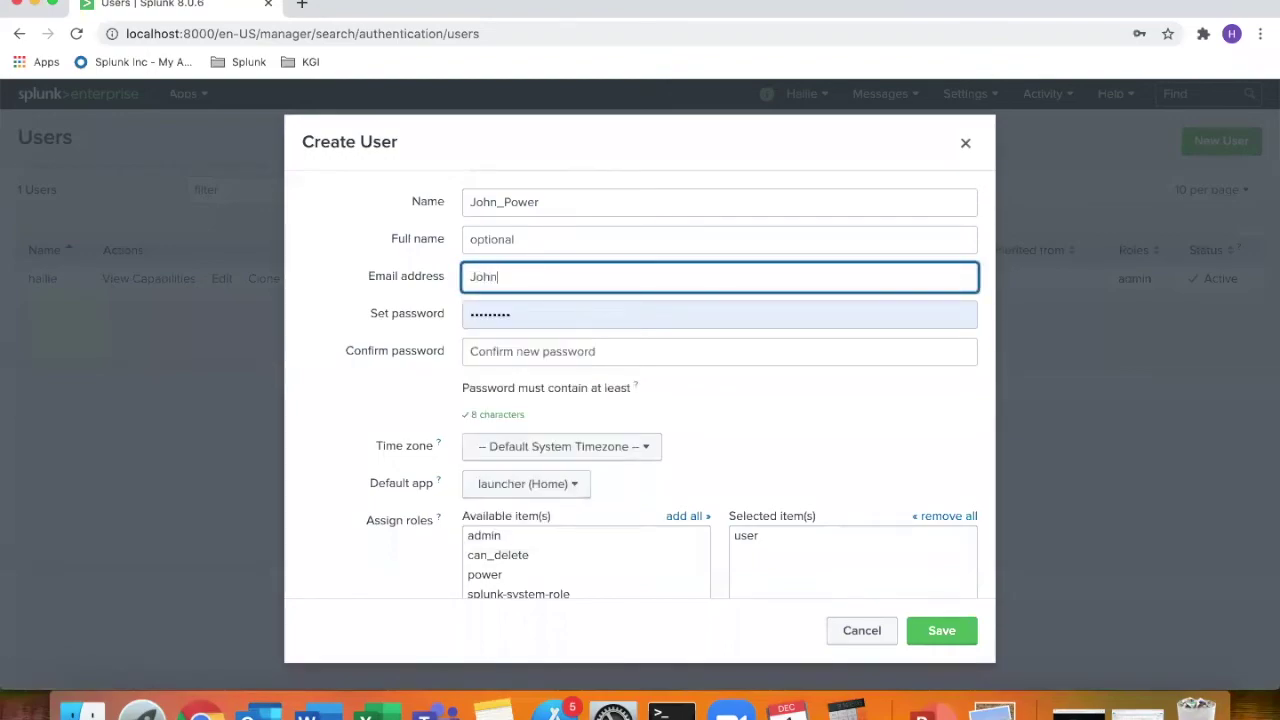
pyautogui.click(568, 316)
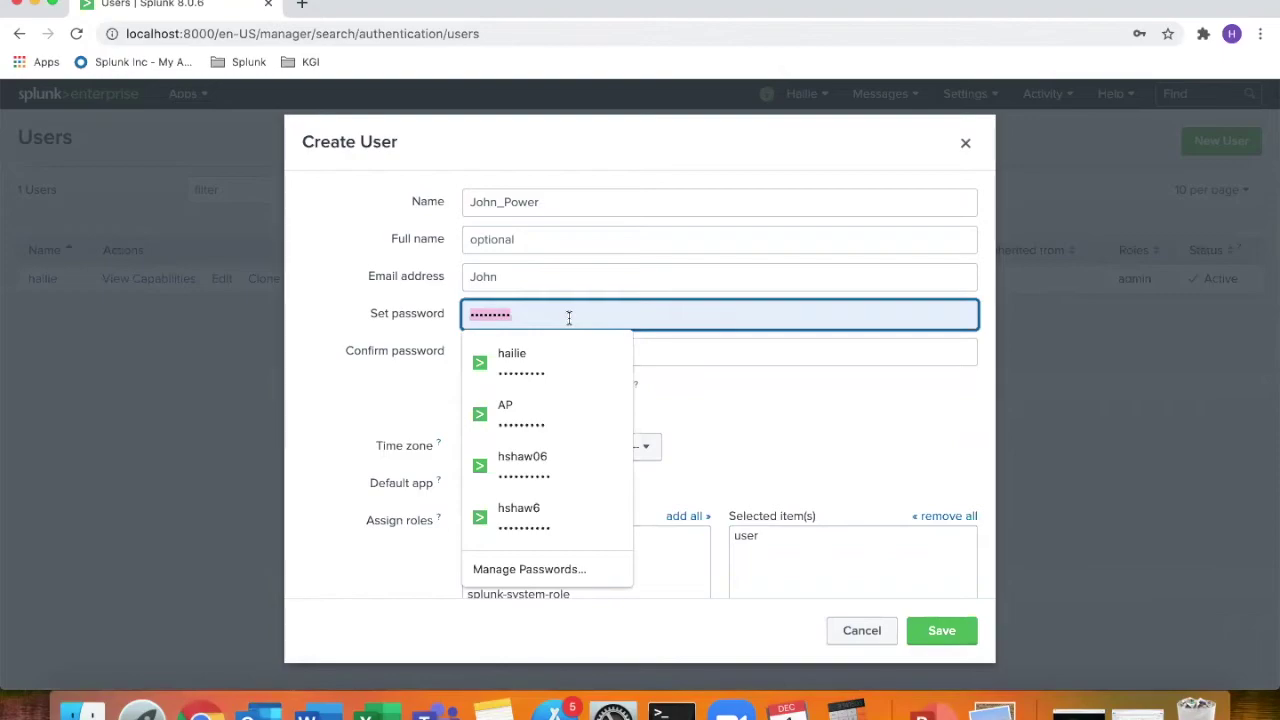
pyautogui.write('••••••••')
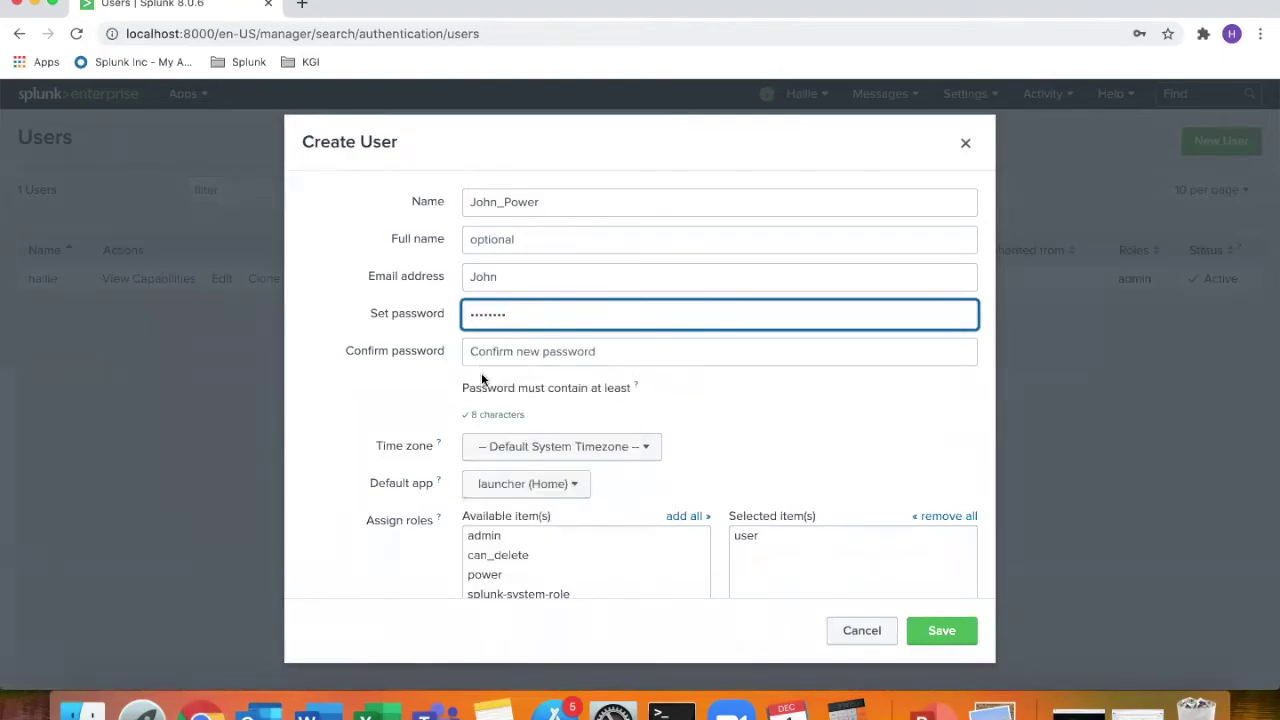
pyautogui.click(609, 357)
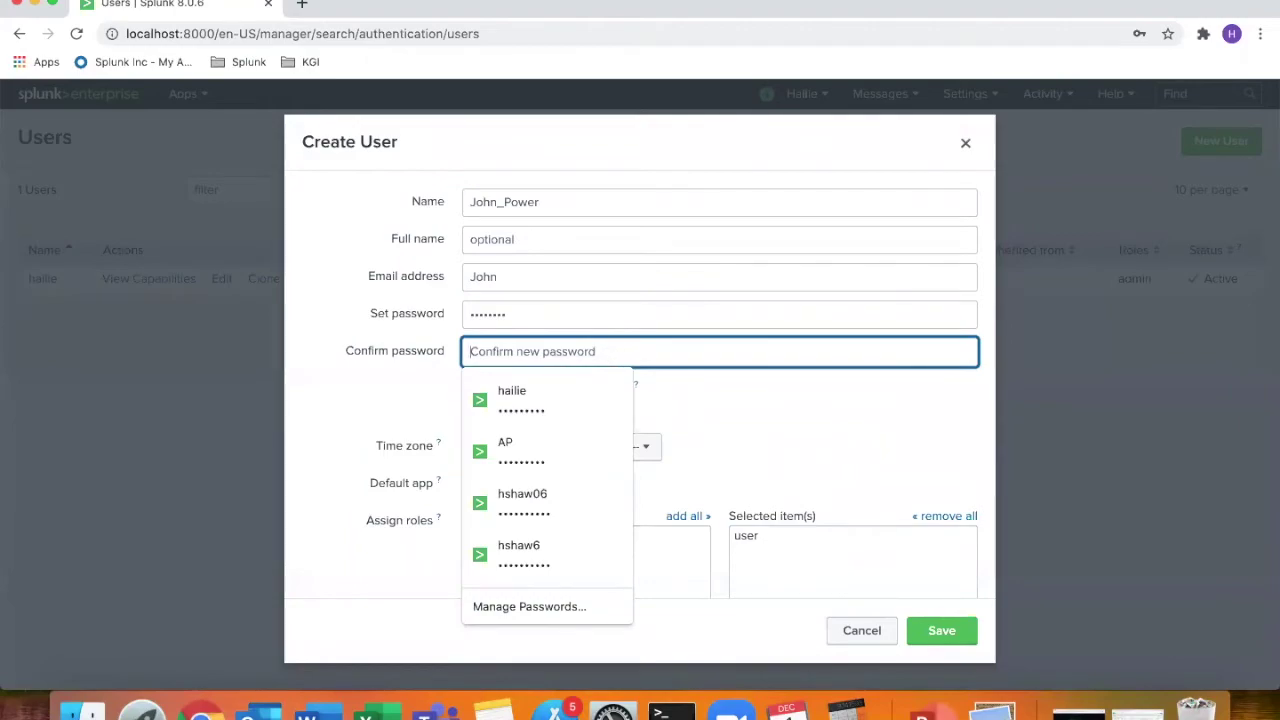
pyautogui.write('pa')
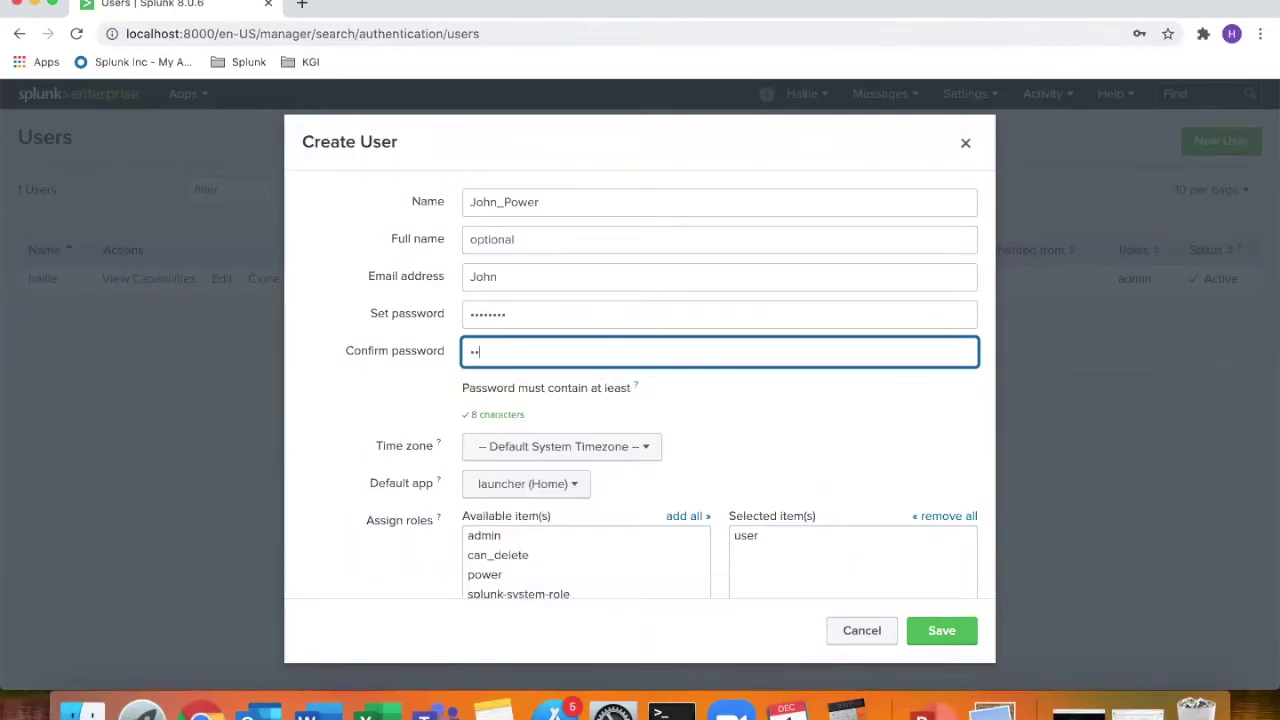
pyautogui.write('ssword')
# Give the user only the power role, turn off forced password change at first login, and save
pyautogui.scroll(-2, 362, 510)
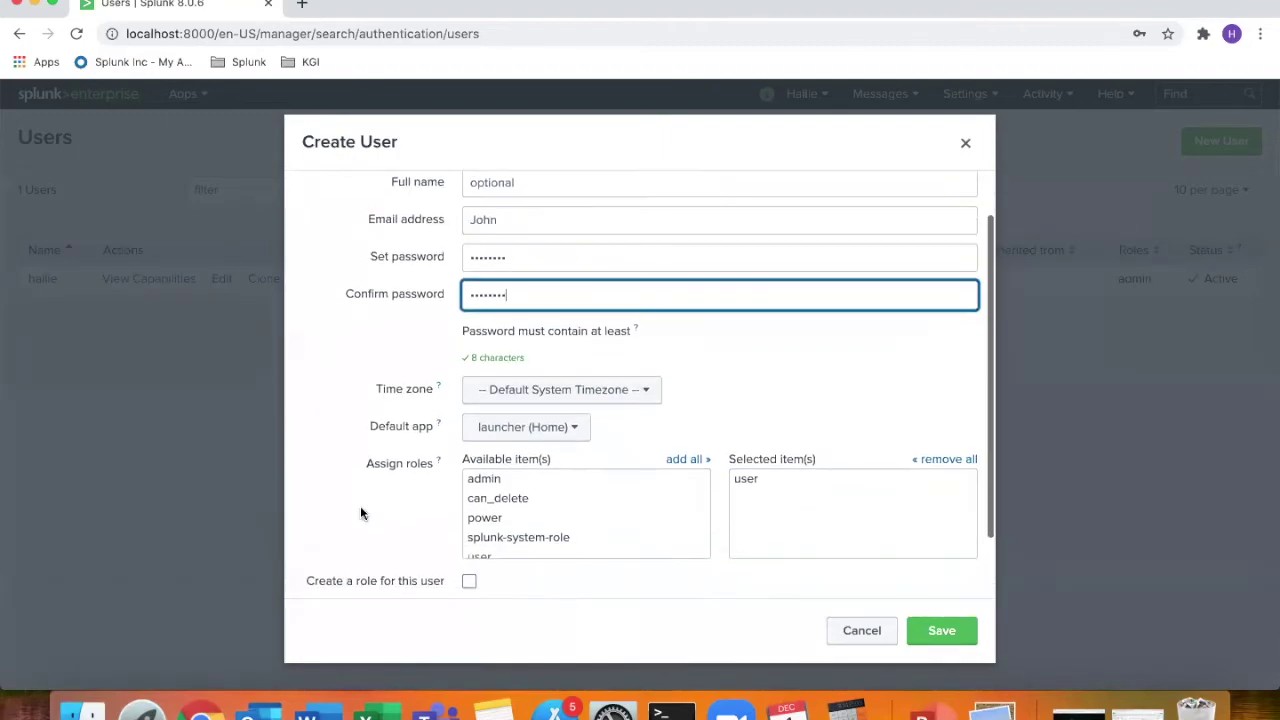
pyautogui.click(485, 520)
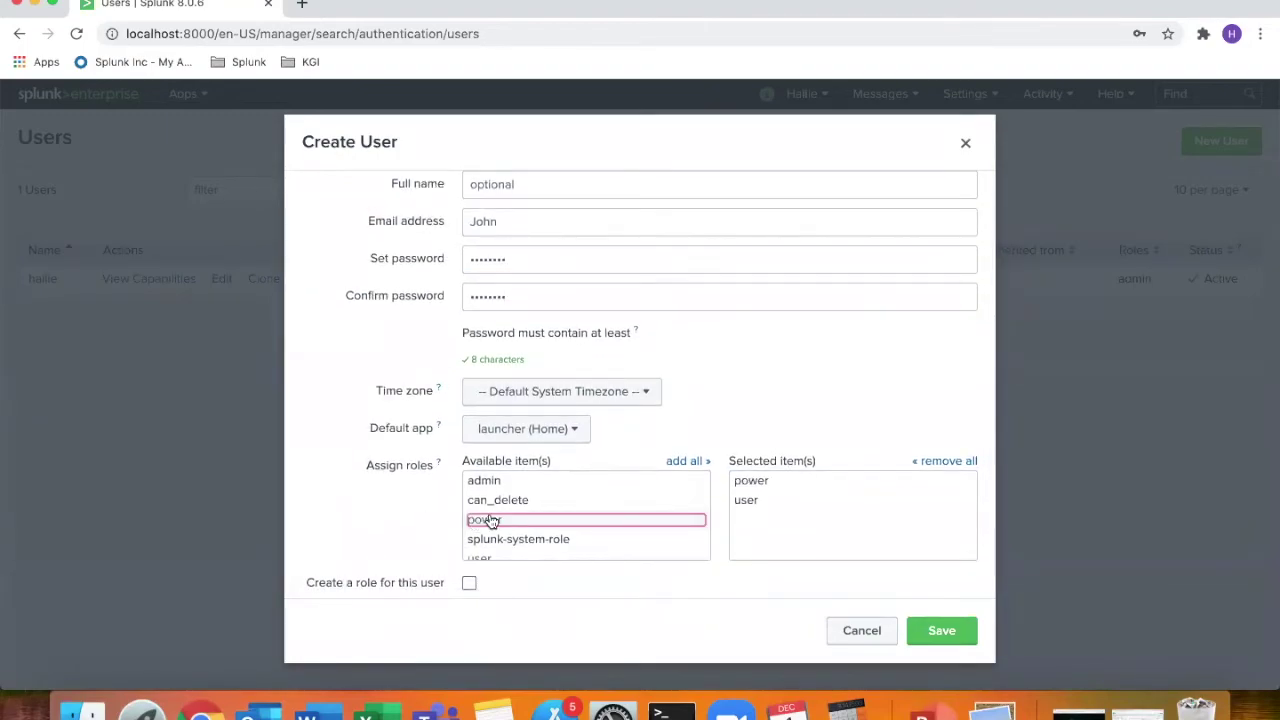
pyautogui.click(765, 499)
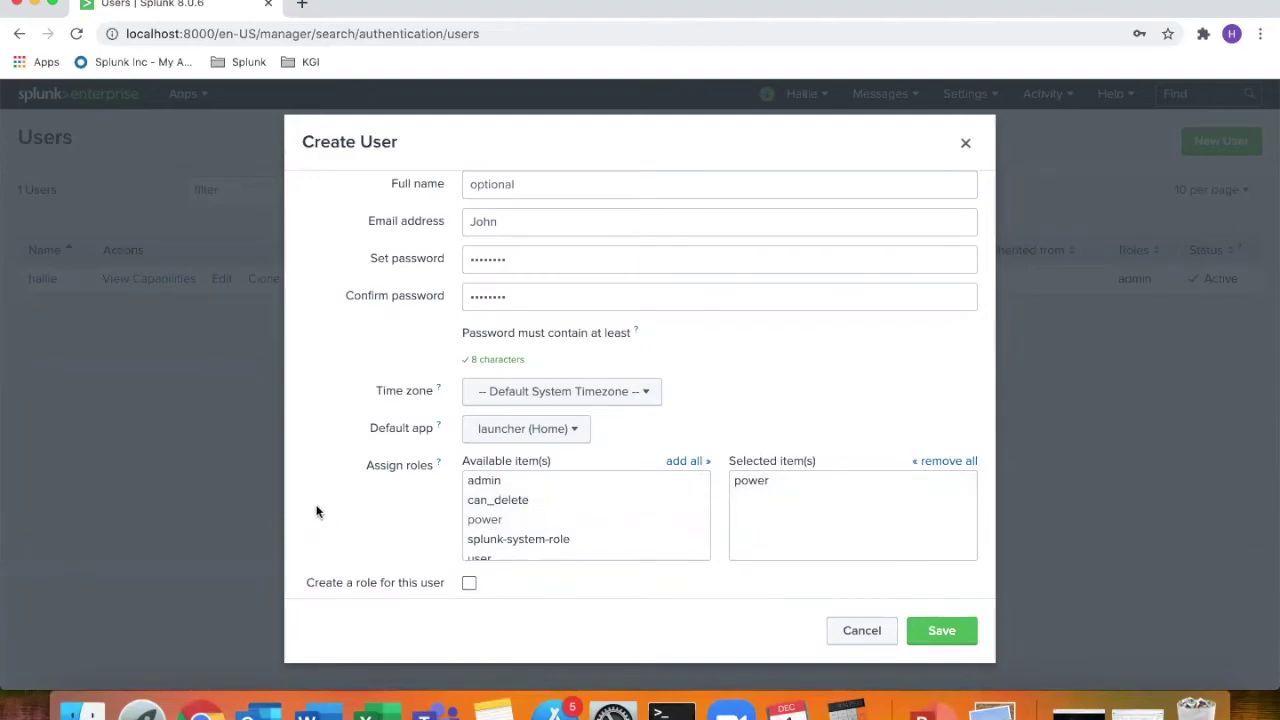
pyautogui.scroll(-3, 374, 495)
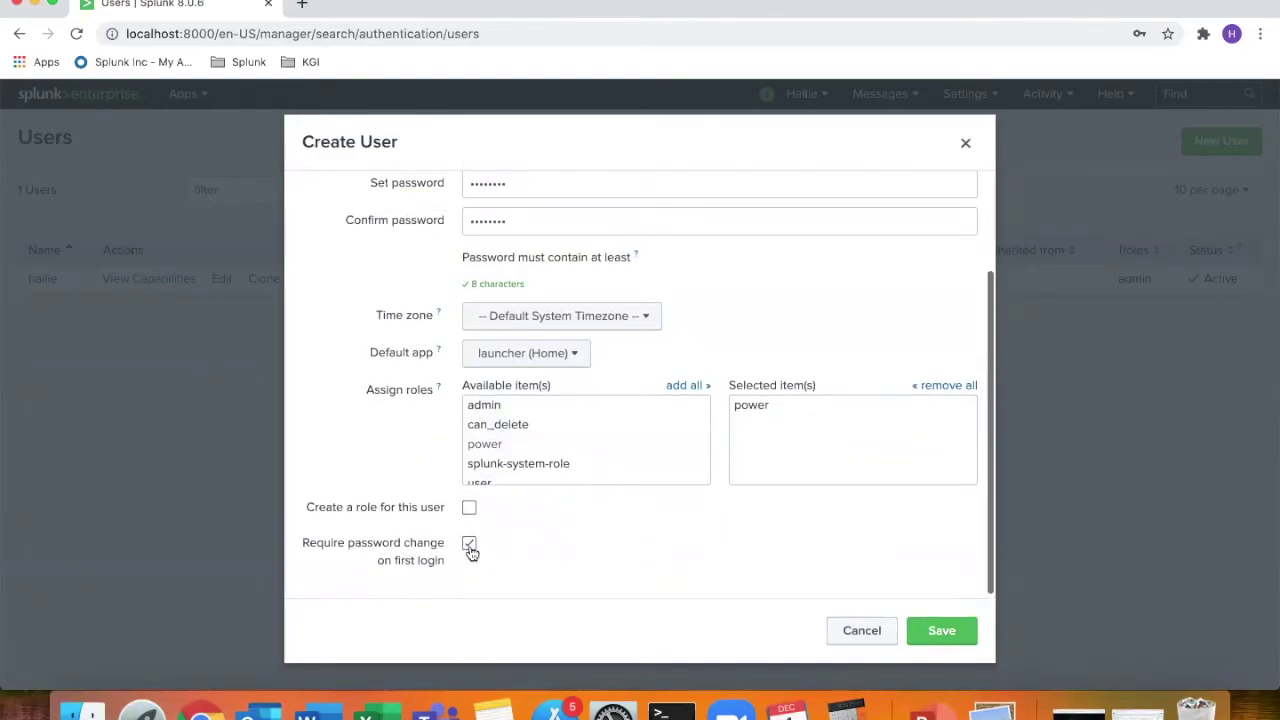
pyautogui.click(469, 543)
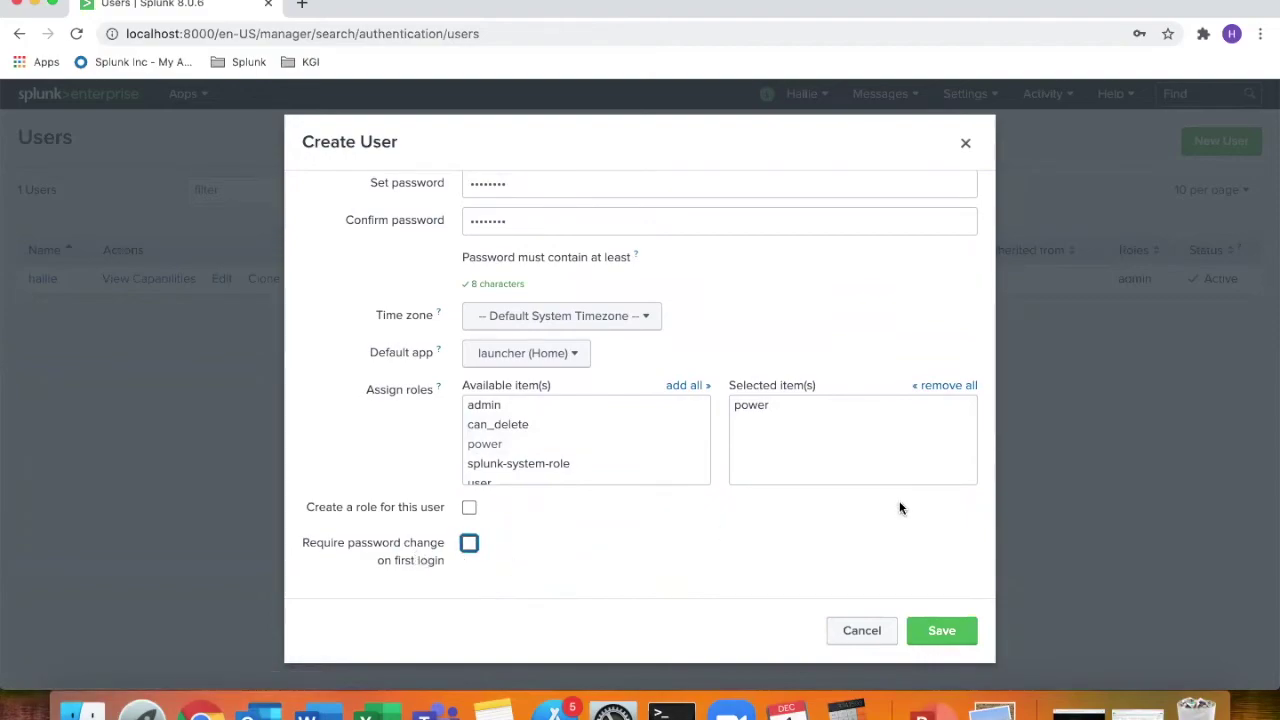
pyautogui.click(940, 631)
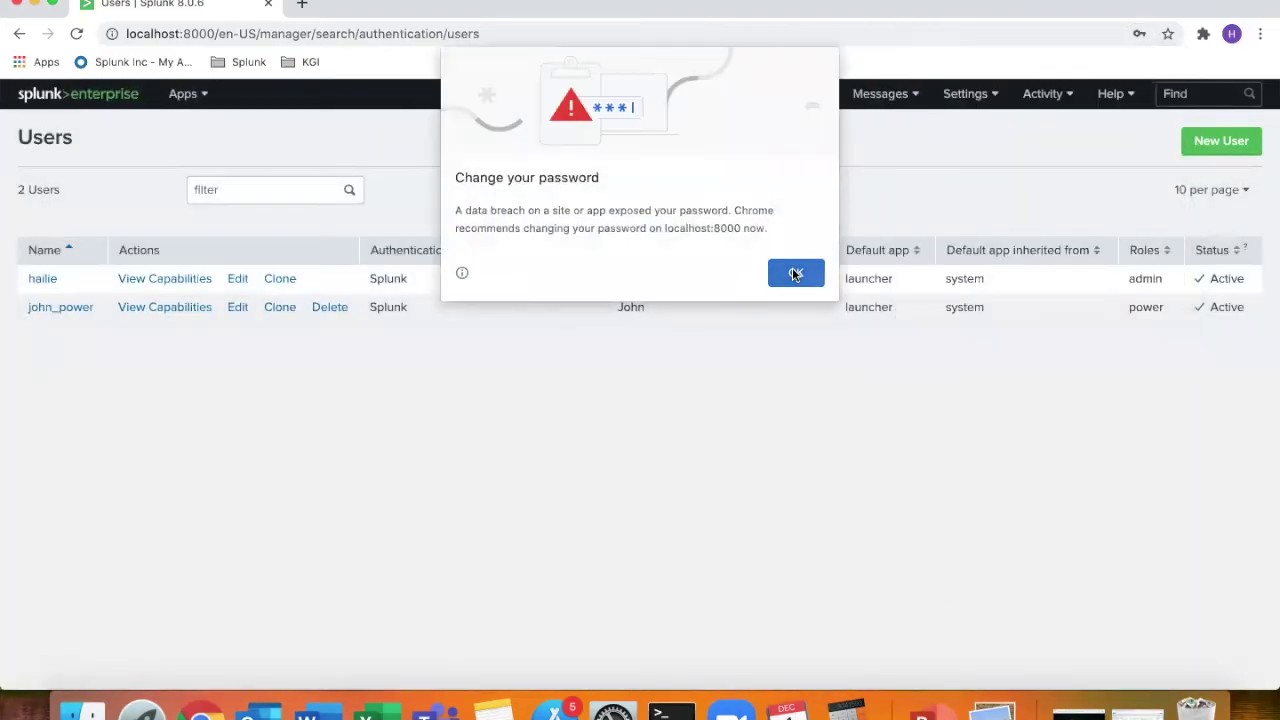
# Dismiss the browser's password breach warning and open the Settings and account menus
pyautogui.click(796, 274)
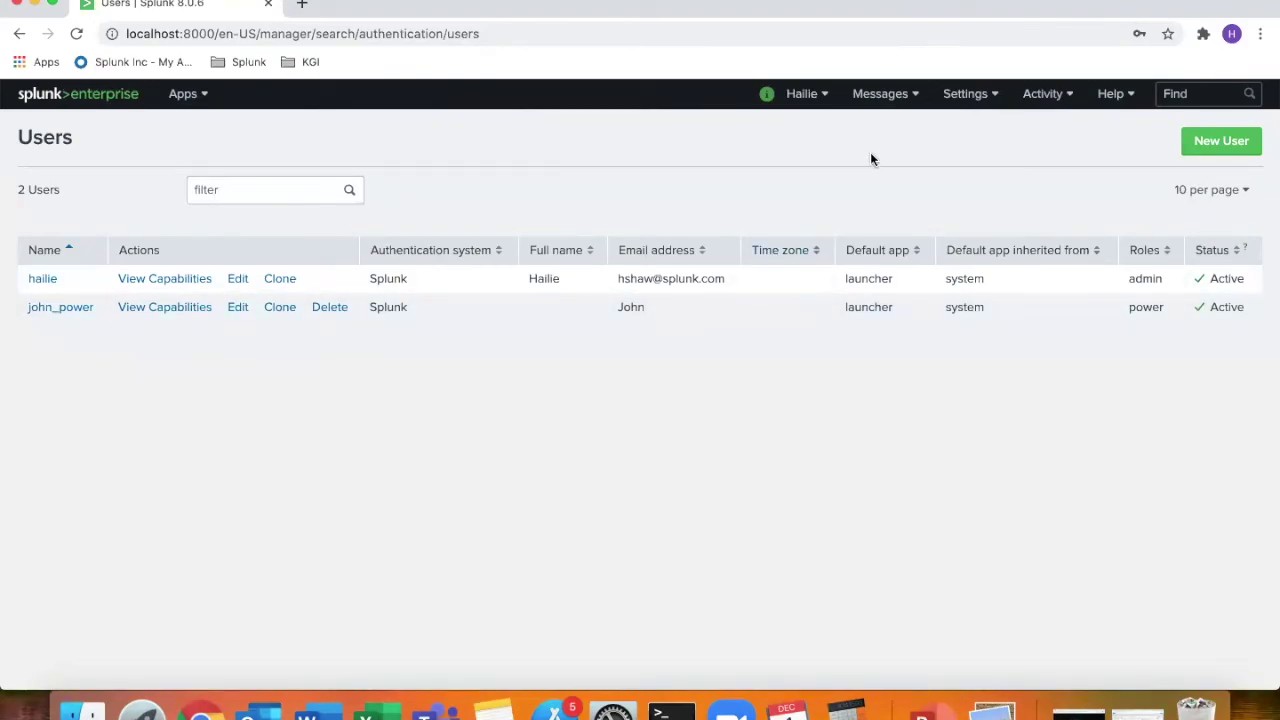
pyautogui.click(992, 100)
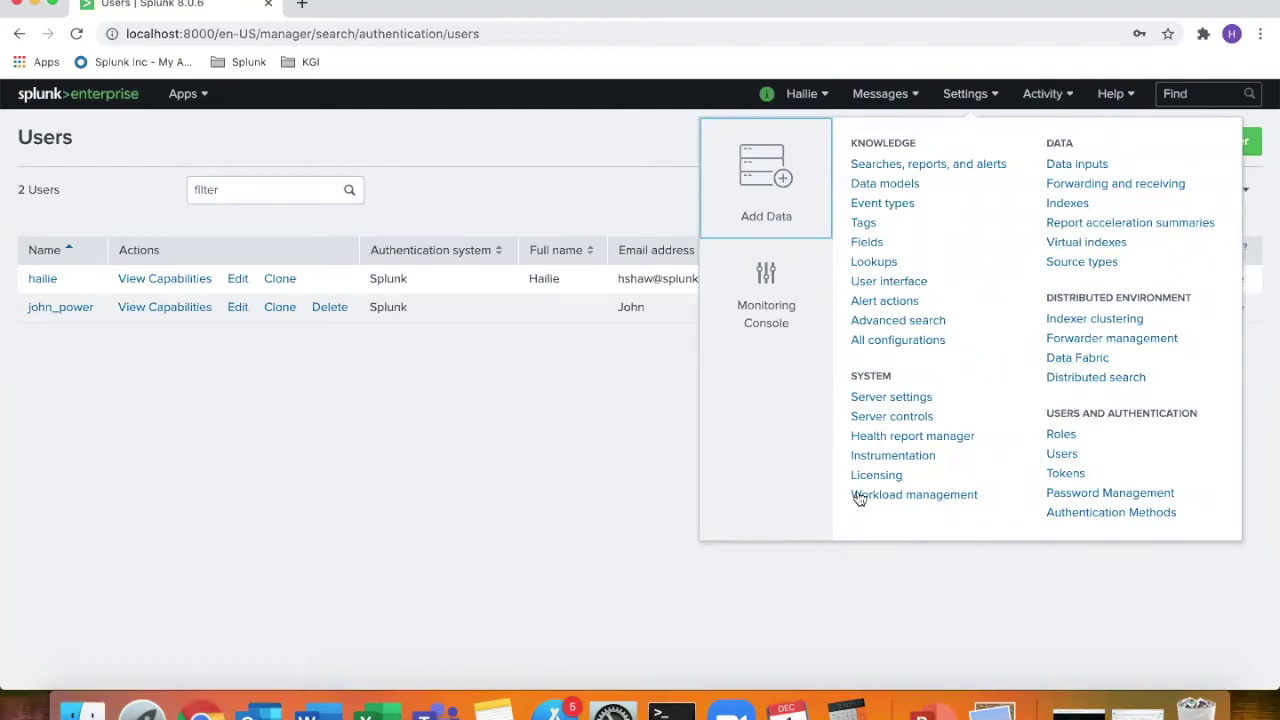
pyautogui.click(806, 98)
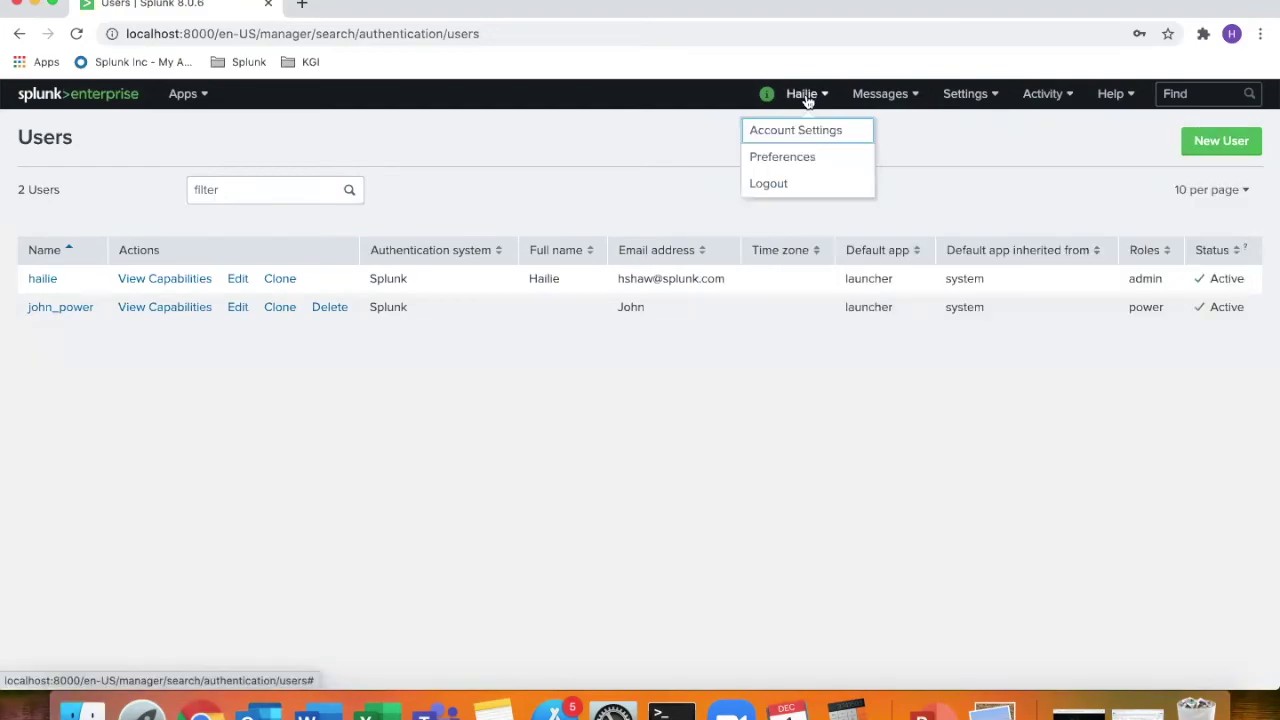
# Log out of admin and attempt to sign in with the new user's name and password
pyautogui.click(802, 182)
pyautogui.click(570, 278)
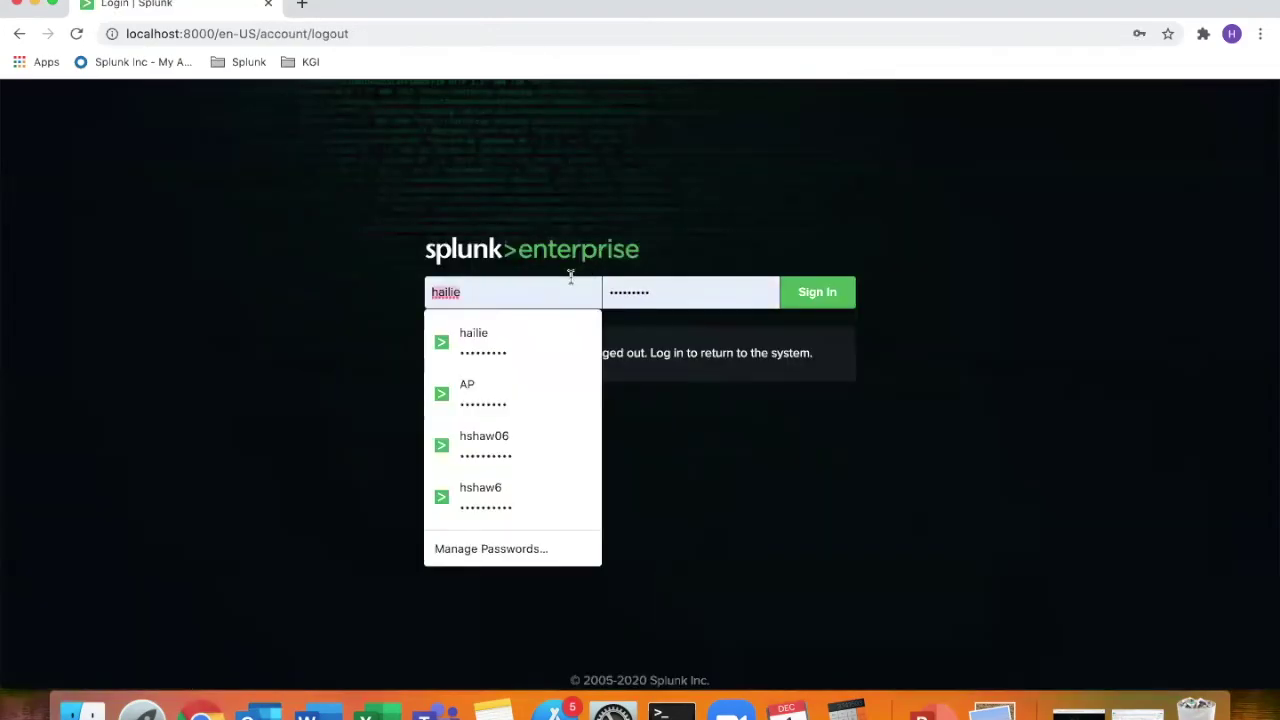
pyautogui.write('Jo')
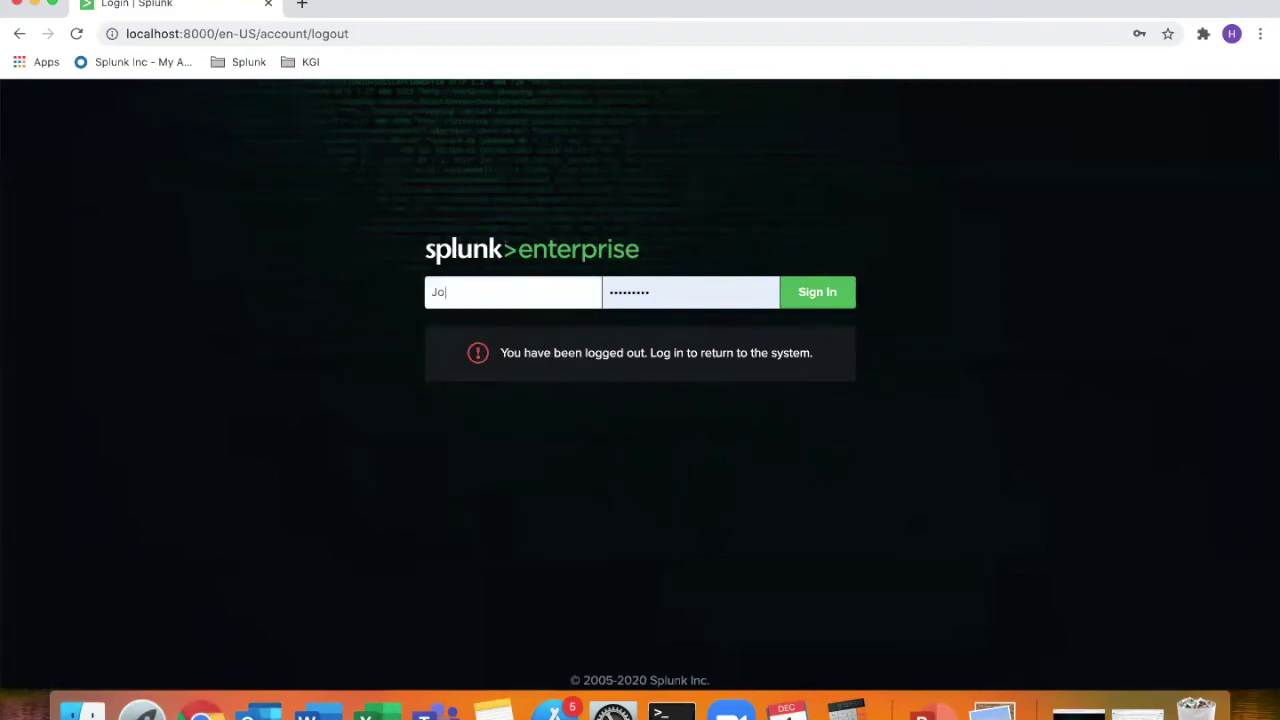
pyautogui.write('en')
pyautogui.press('BackSpace')
pyautogui.press('BackSpace')
pyautogui.write('hn')
pyautogui.press('Tab')
pyautogui.write('changeme')
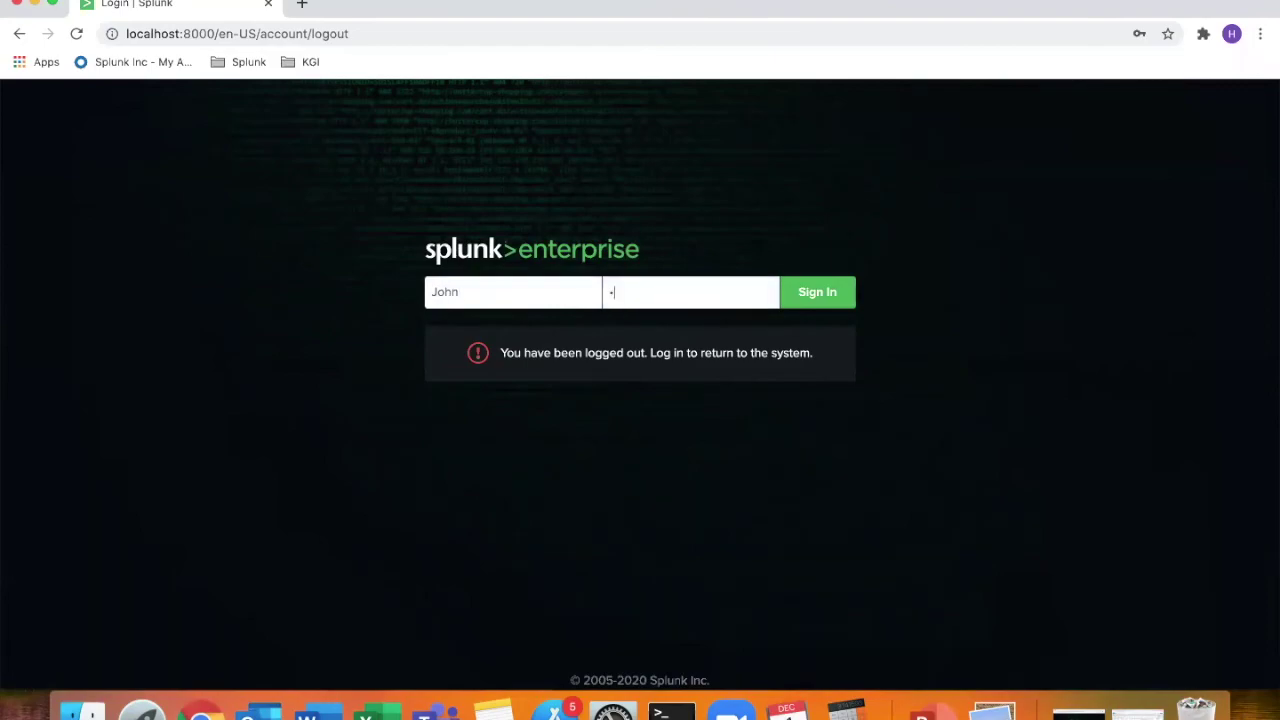
pyautogui.press('Return')
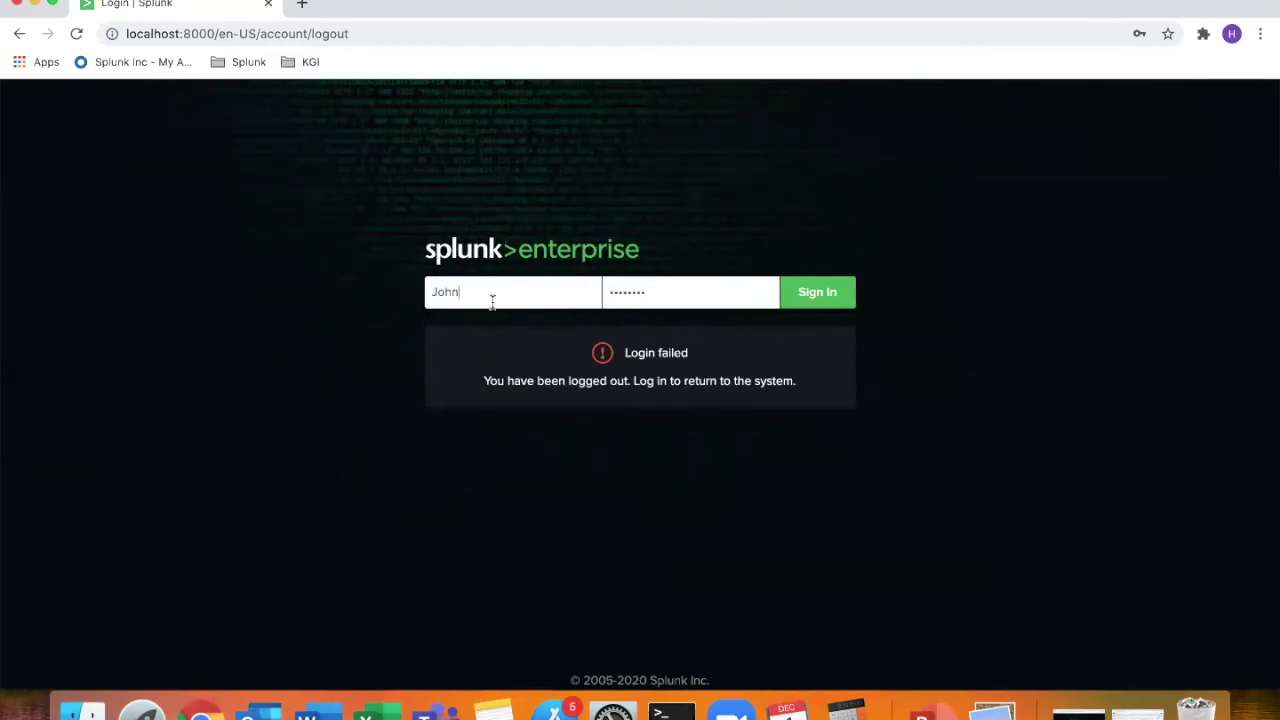
# Correct the username to the full power-user account name and sign in
pyautogui.click(492, 296)
pyautogui.write('_Power')
pyautogui.press('Return')
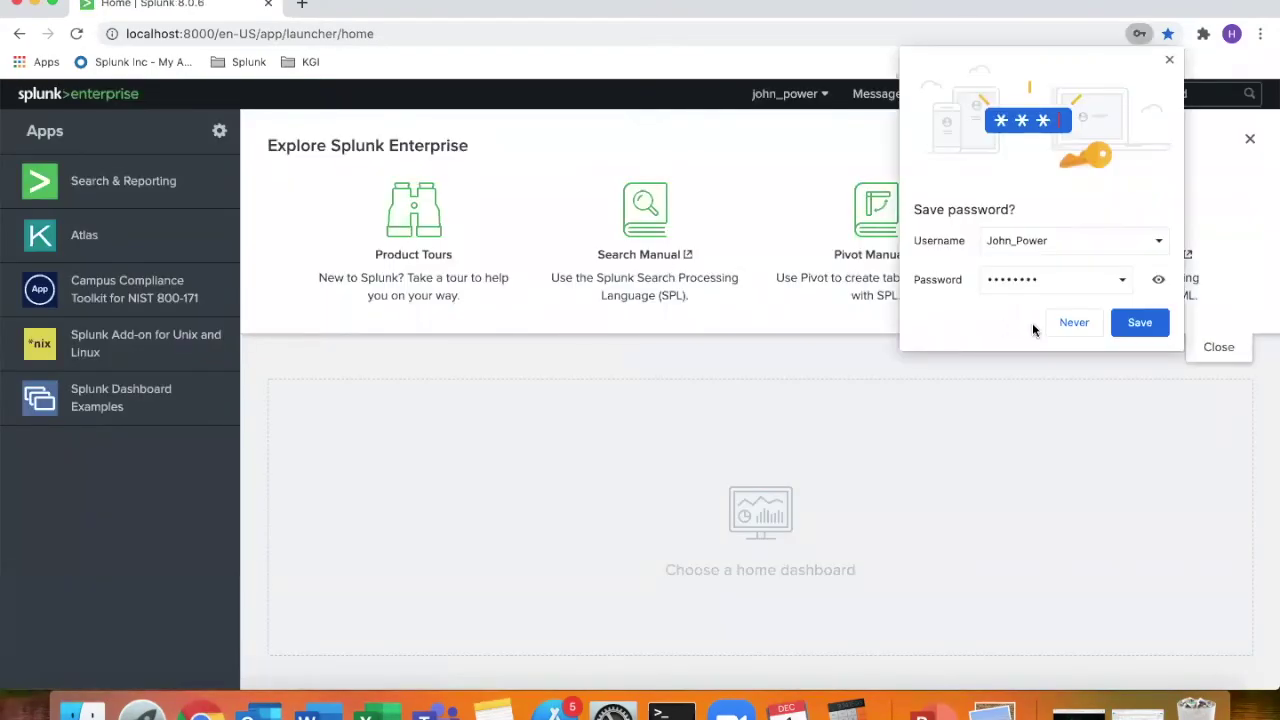
# Save the password in the browser and open the power user's limited Settings menu
pyautogui.click(1140, 323)
pyautogui.click(966, 93)
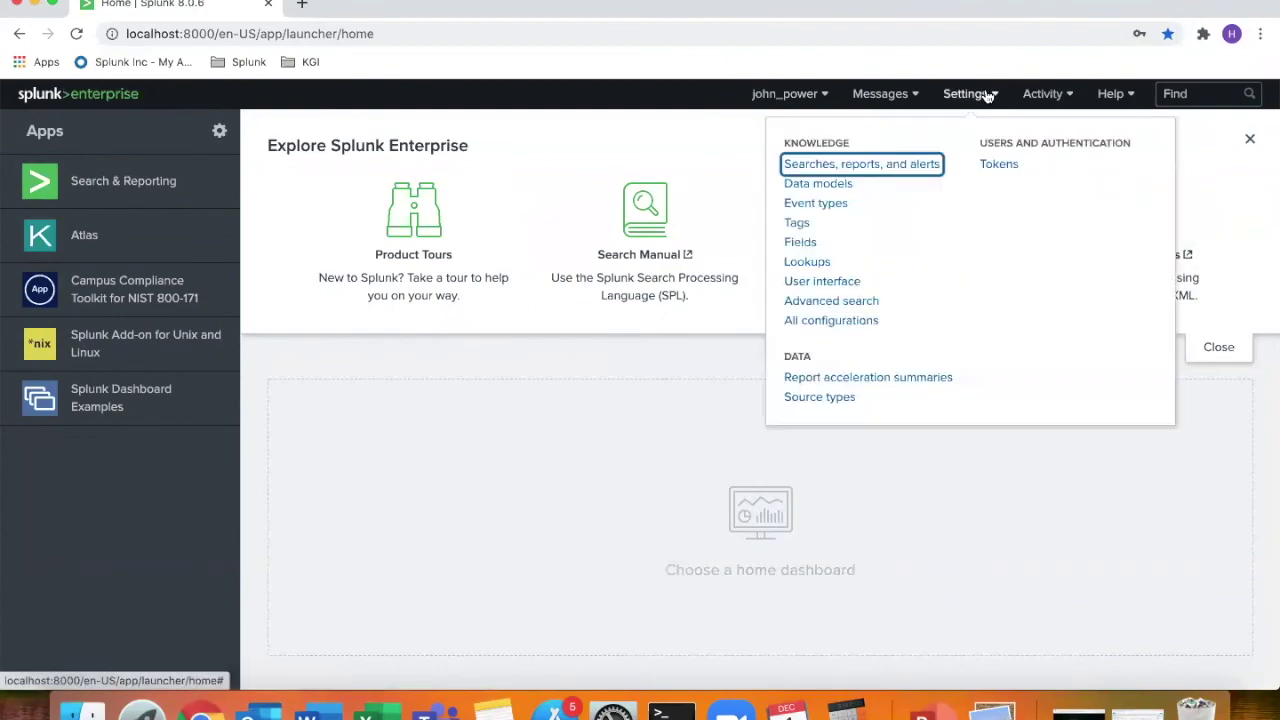